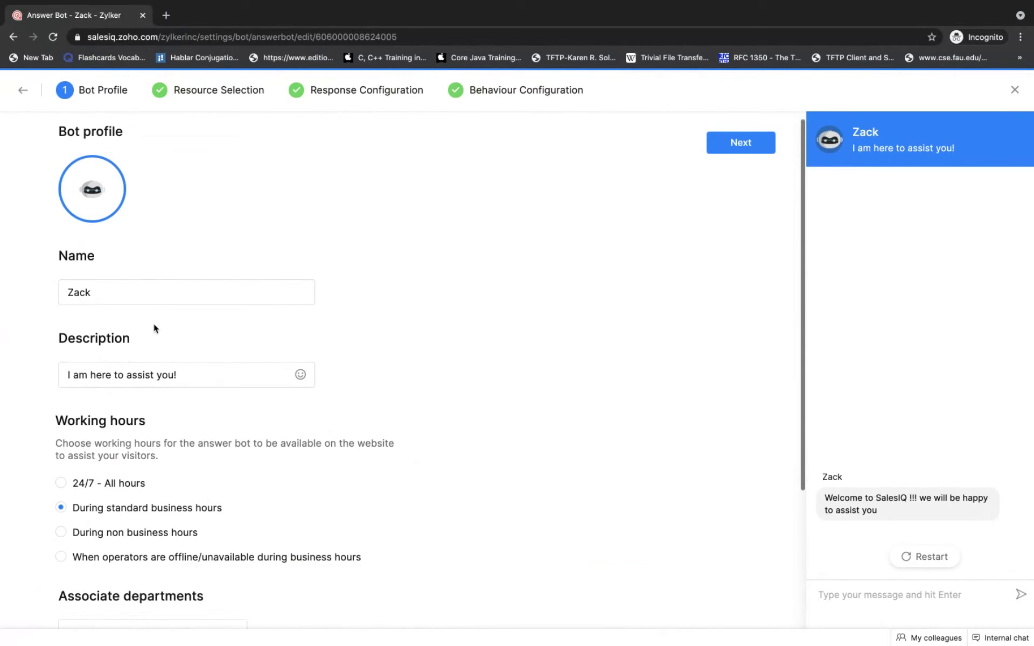
# Step: Add Zylker Tech to Zack's associated departments, bringing the total to 14, and save the profile
pyautogui.click(110, 296)
pyautogui.click(186, 376)
pyautogui.scroll(-2, 184, 376)
pyautogui.scroll(-6, 157, 488)
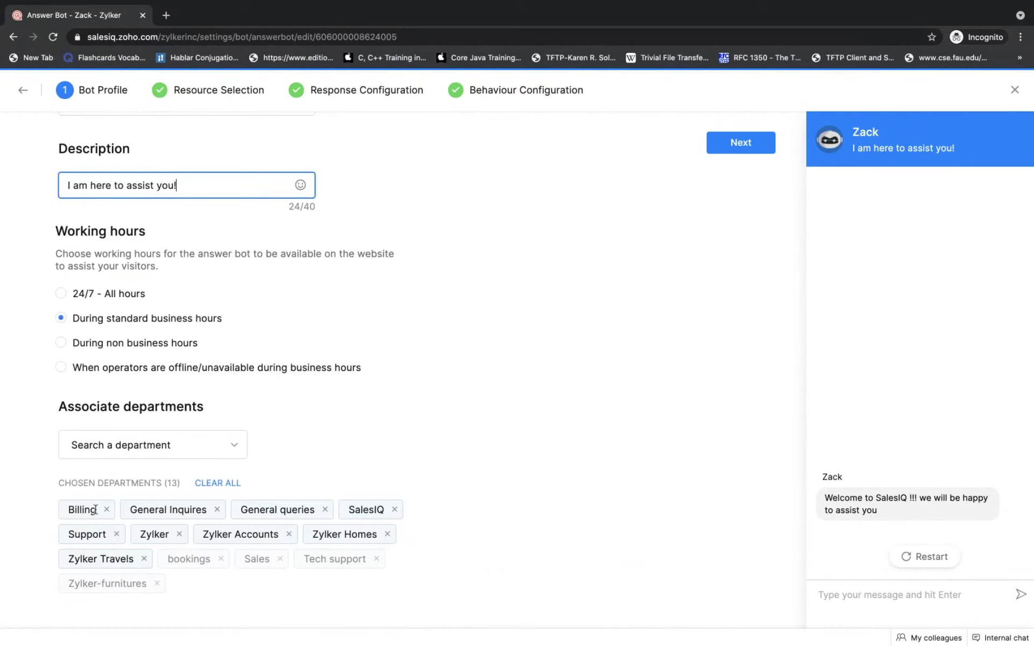
pyautogui.click(200, 446)
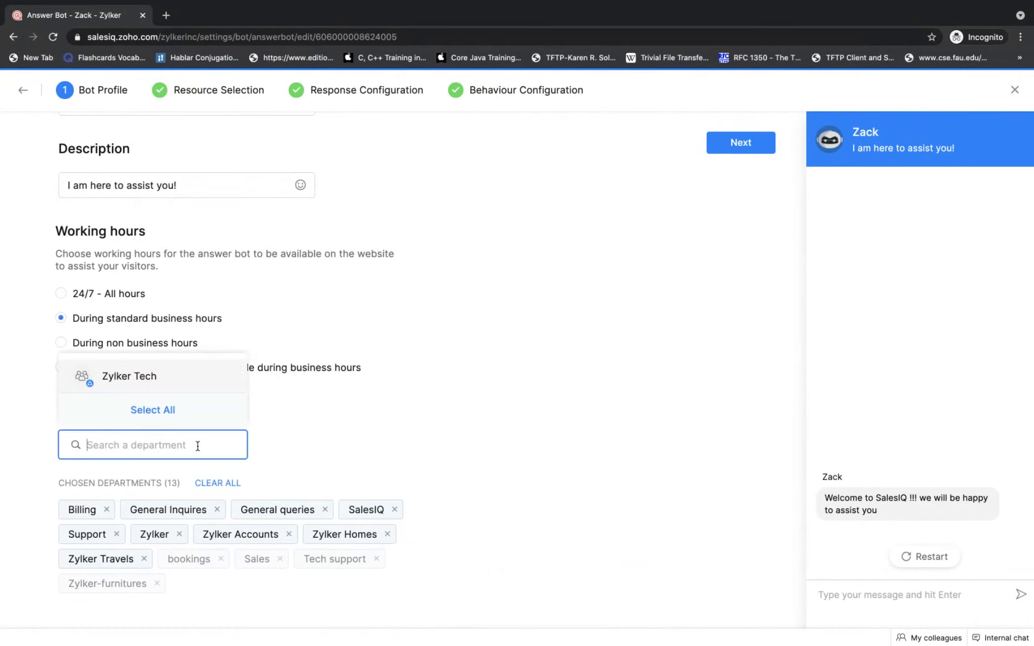
pyautogui.click(160, 380)
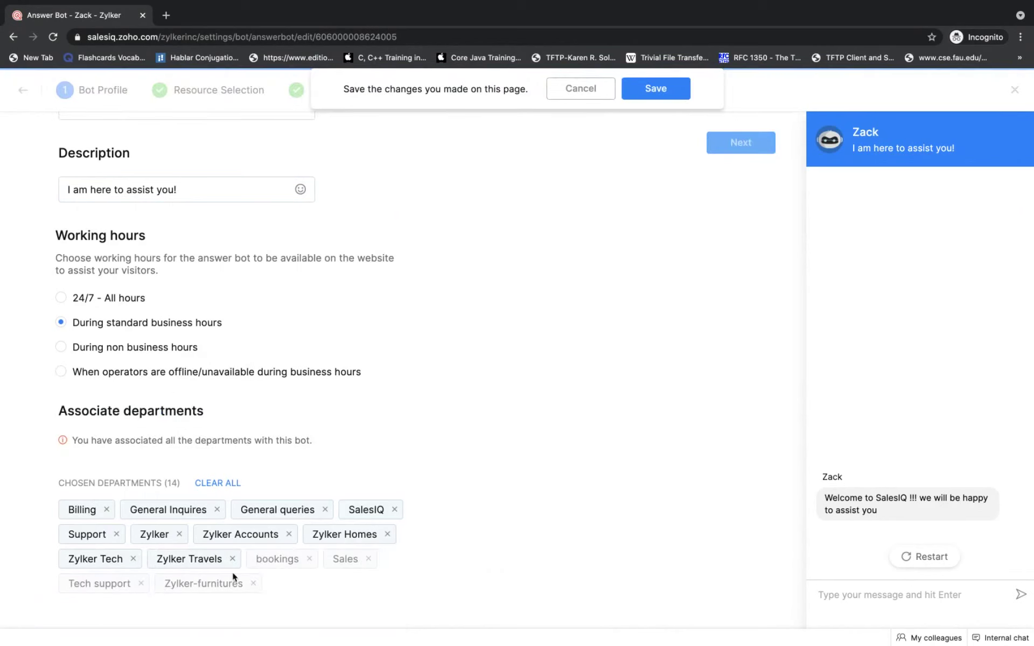
pyautogui.click(659, 85)
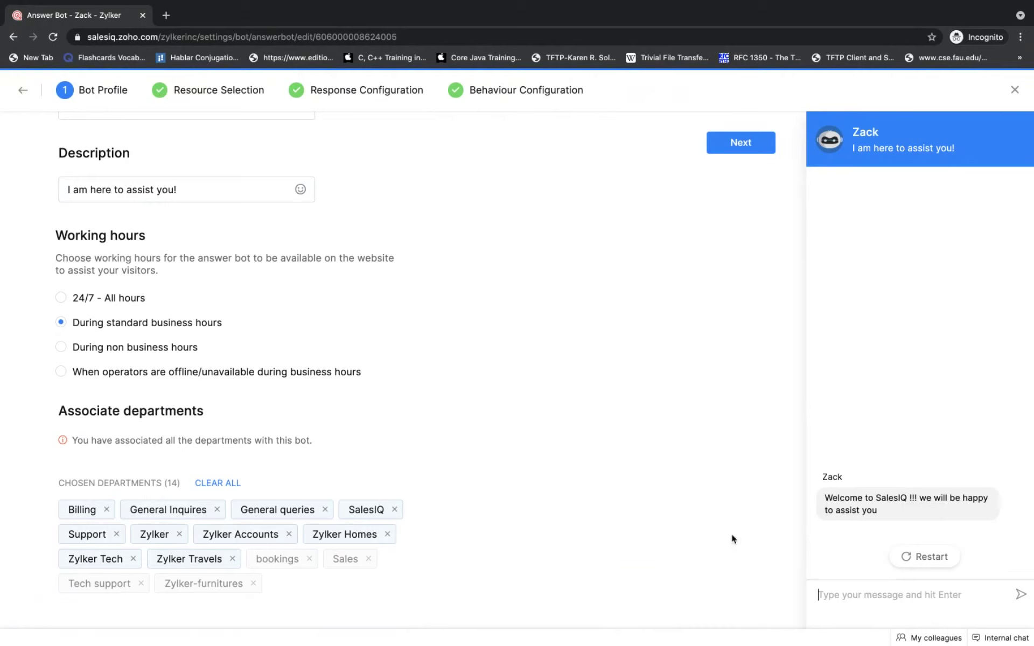
# Step: Restart the chat preview and continue to Resource Selection
pyautogui.click(920, 558)
pyautogui.scroll(3, 320, 277)
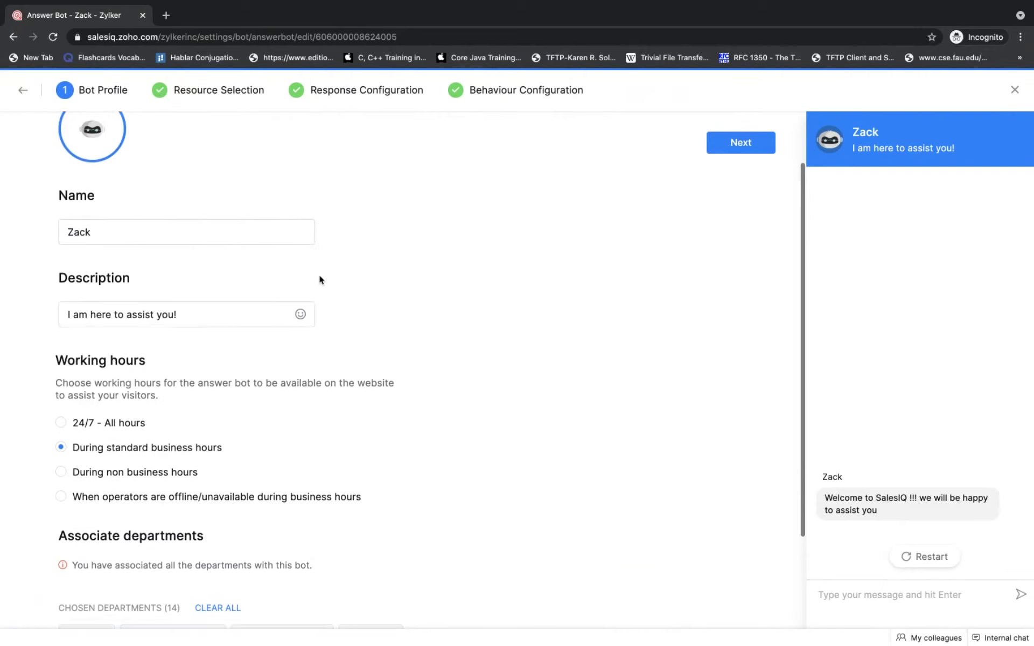
pyautogui.click(740, 143)
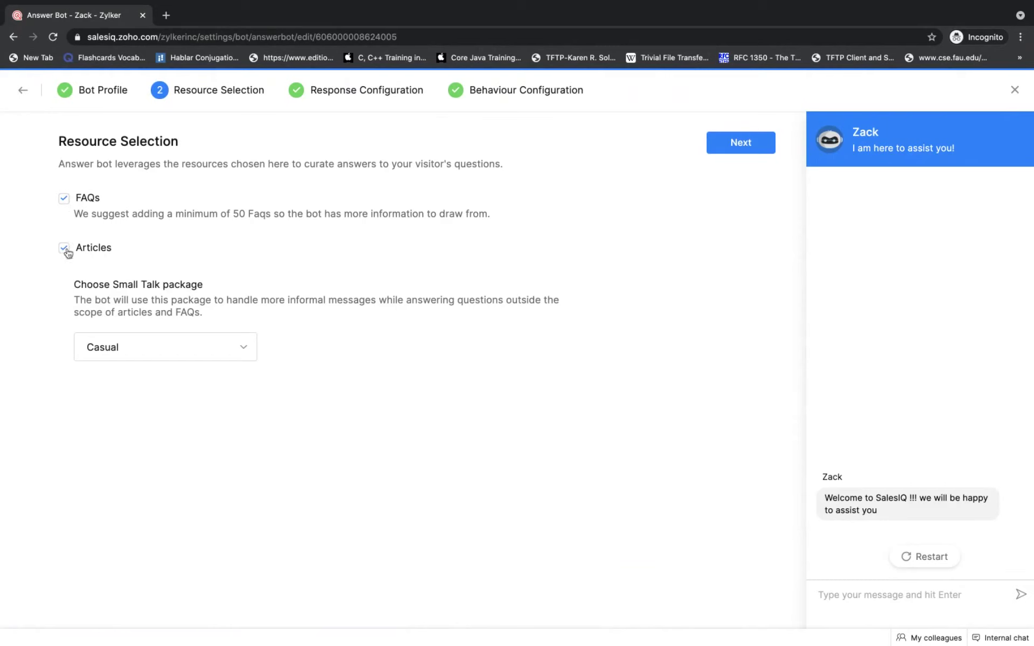
# Step: Change the Small Talk package from Casual to Default Package, keeping FAQs selected, save and continue
pyautogui.click(64, 199)
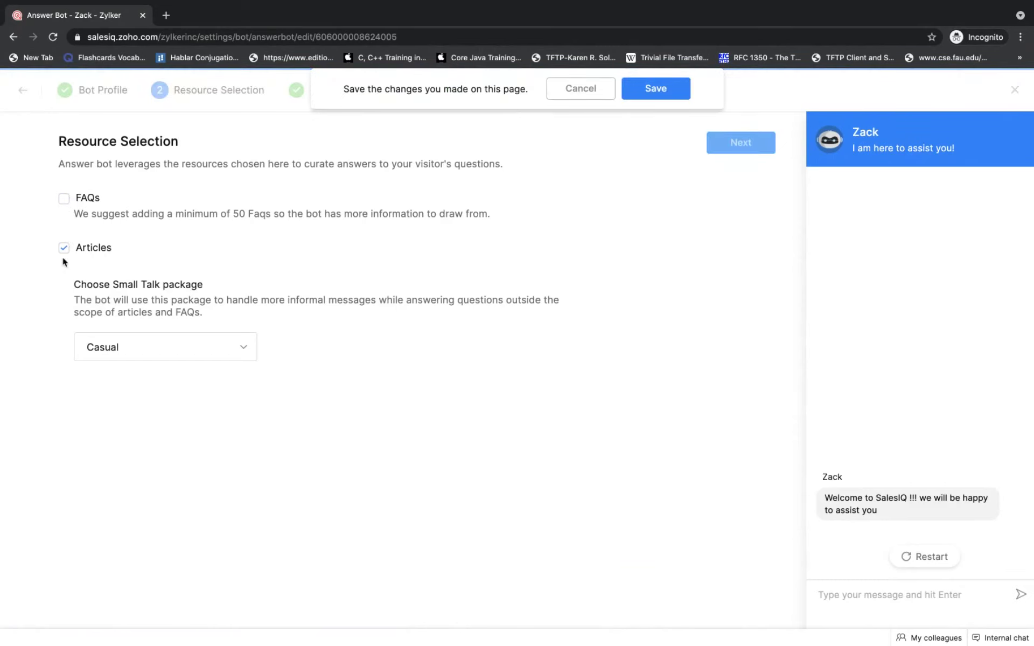
pyautogui.click(64, 198)
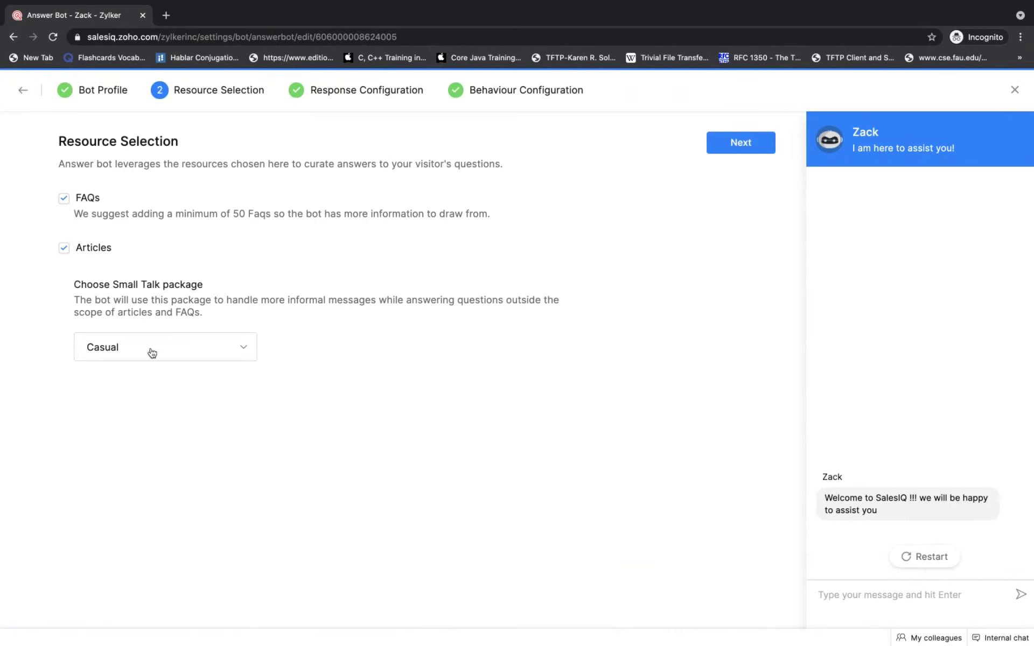
pyautogui.click(200, 350)
pyautogui.scroll(-3, 186, 425)
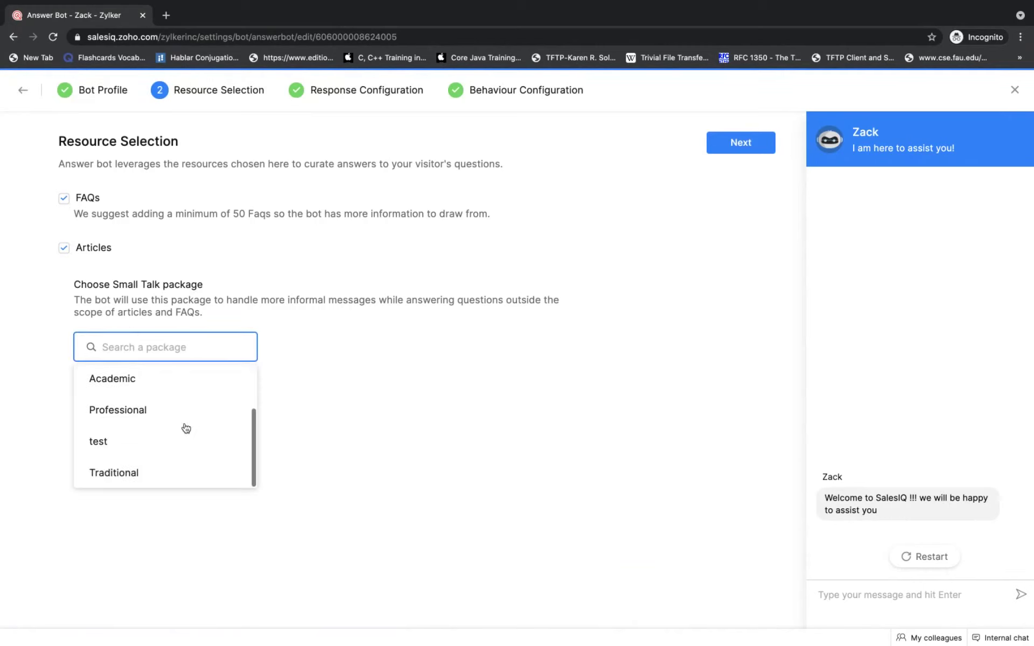
pyautogui.scroll(3, 186, 428)
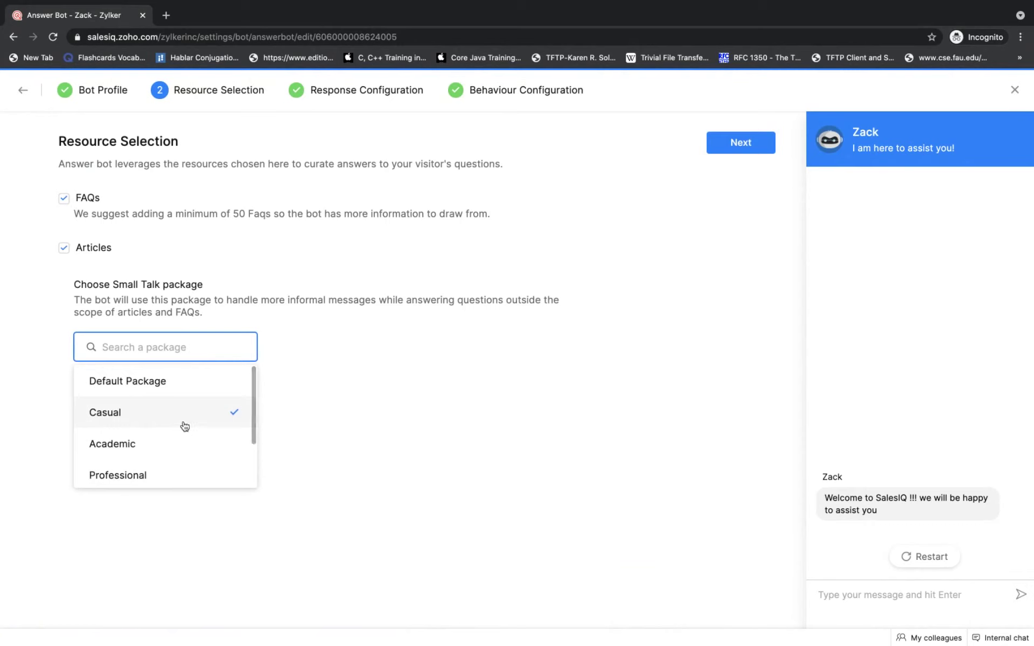
pyautogui.click(151, 382)
pyautogui.click(649, 91)
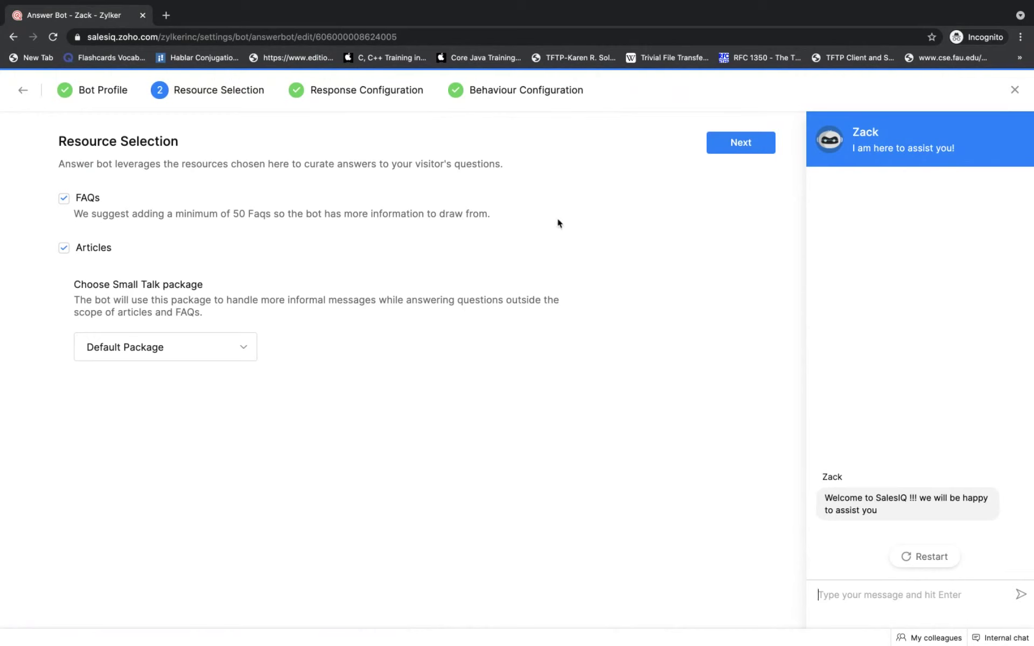
pyautogui.click(719, 153)
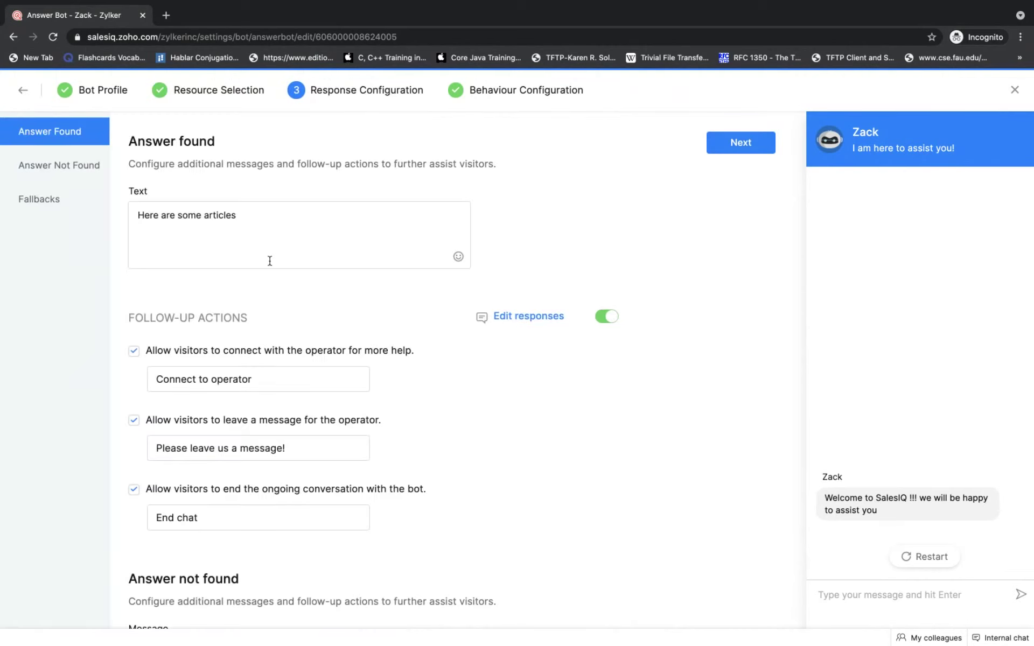
# Step: Review the Response Configuration settings, including the Answer found message
pyautogui.scroll(-3, 224, 340)
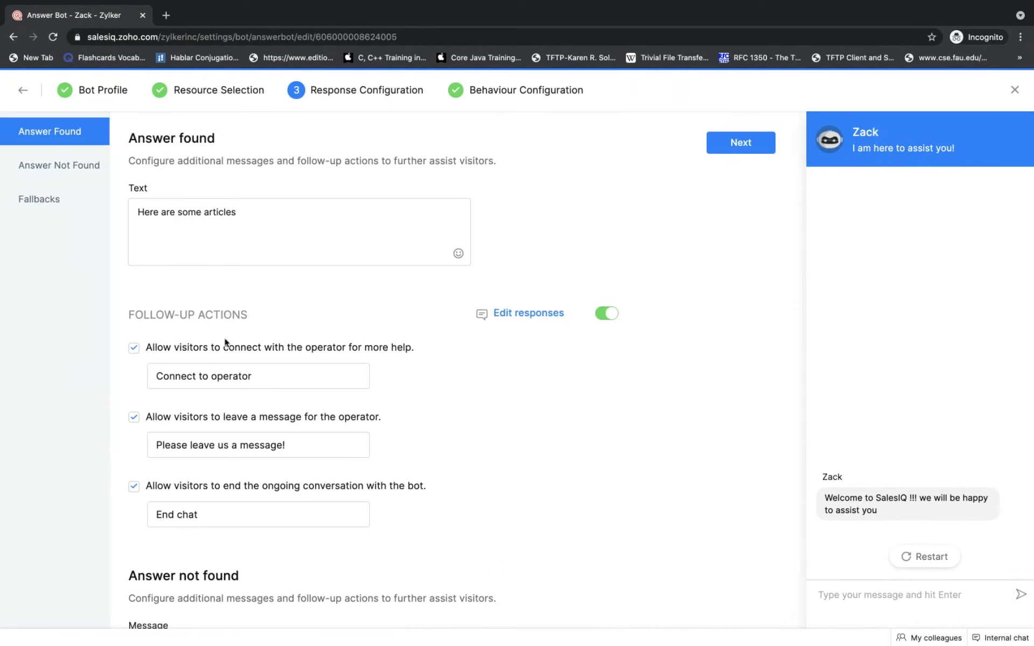
pyautogui.scroll(-5, 225, 342)
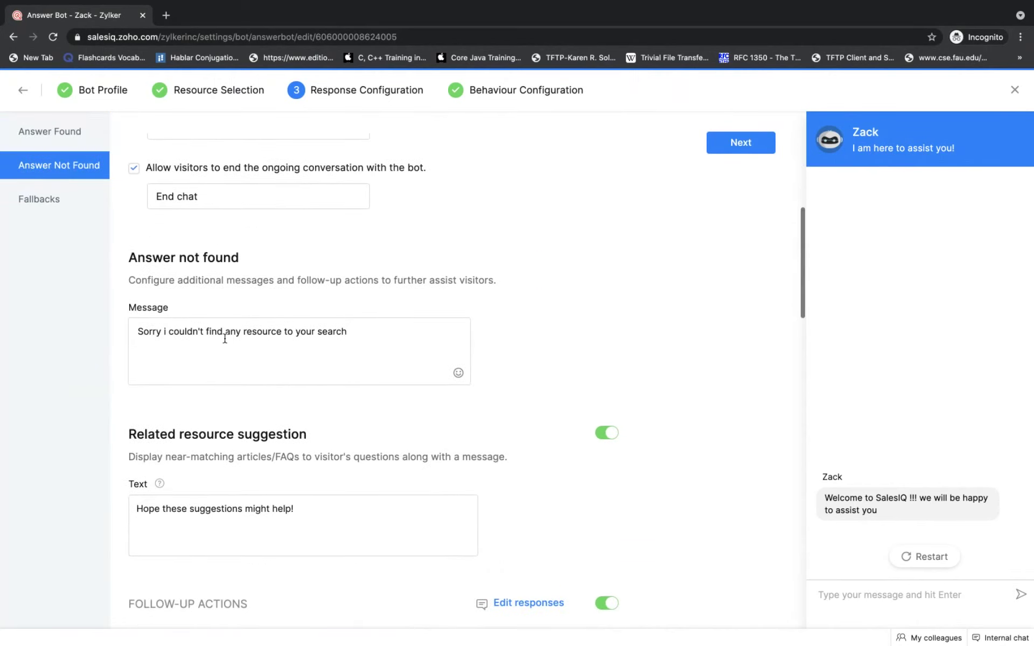
pyautogui.scroll(-9, 224, 339)
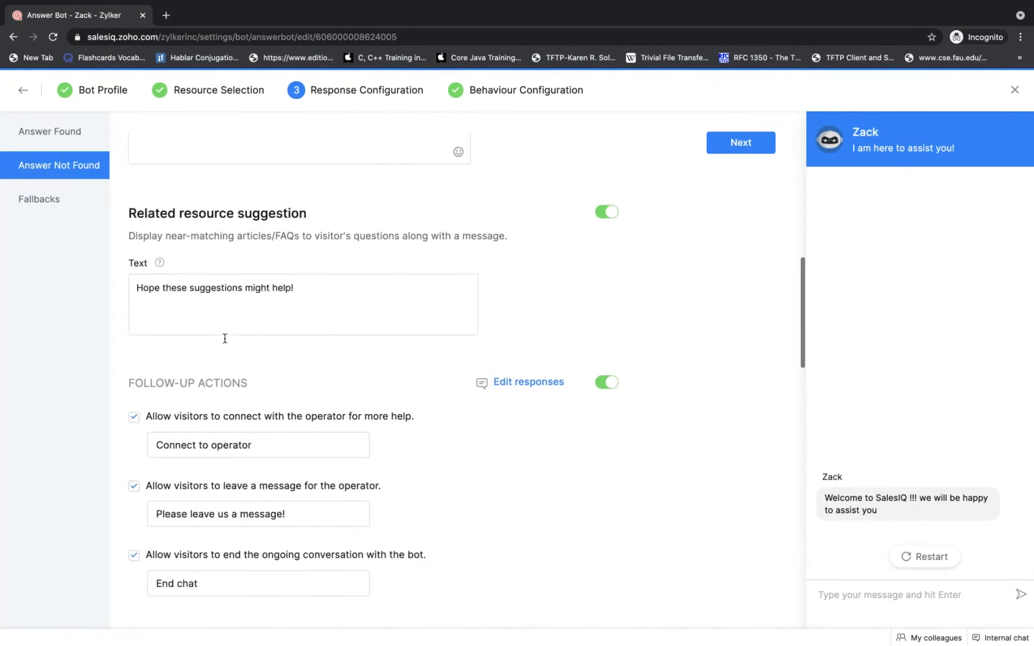
pyautogui.scroll(-10, 225, 339)
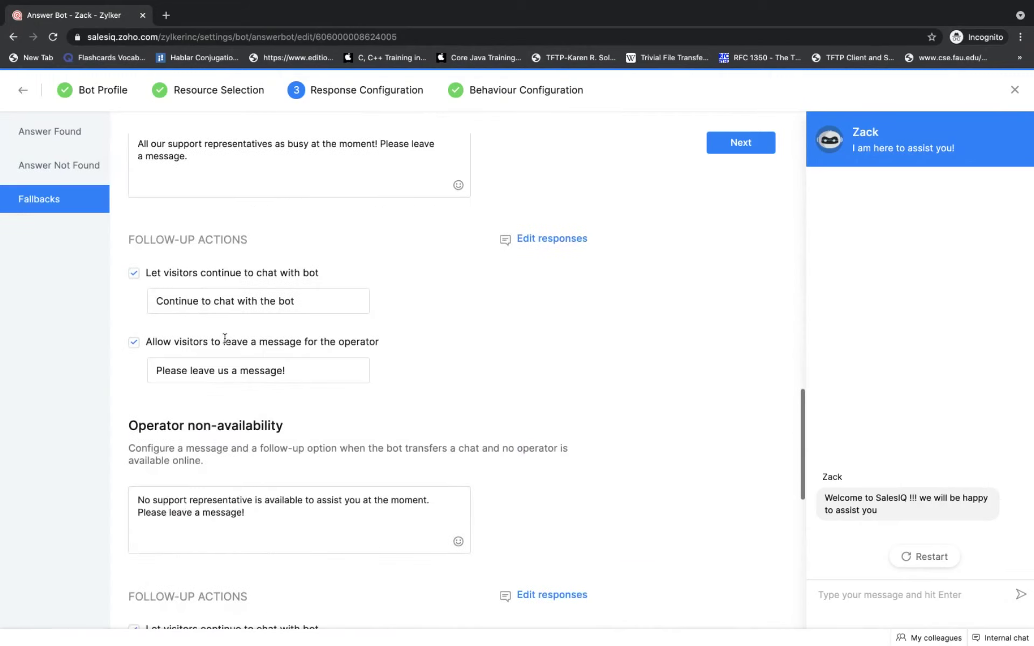
pyautogui.scroll(-6, 225, 341)
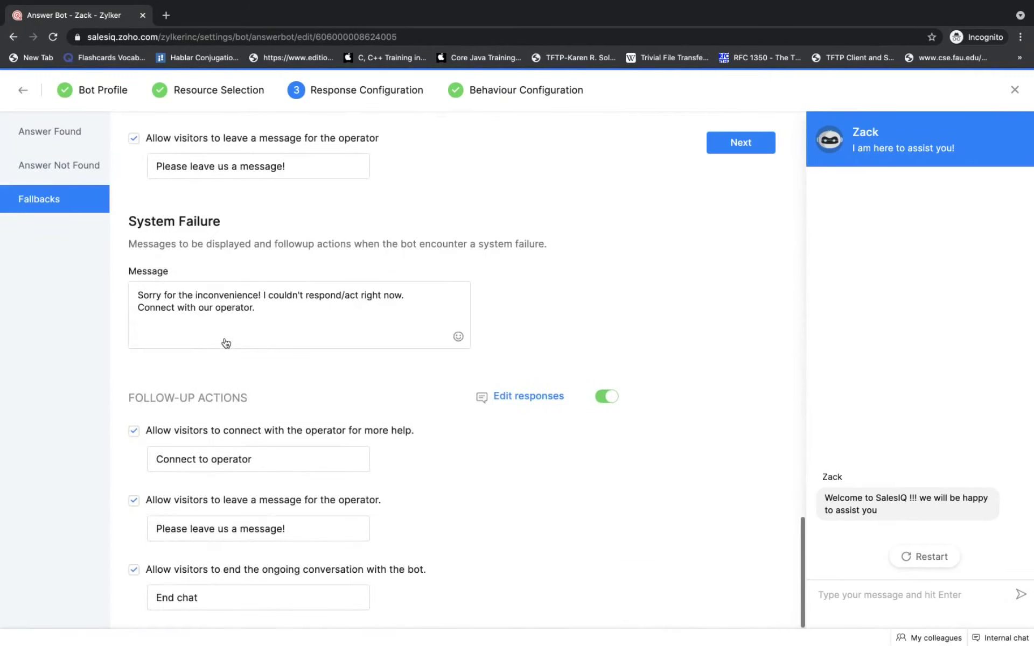
pyautogui.scroll(3, 224, 338)
pyautogui.scroll(20, 225, 338)
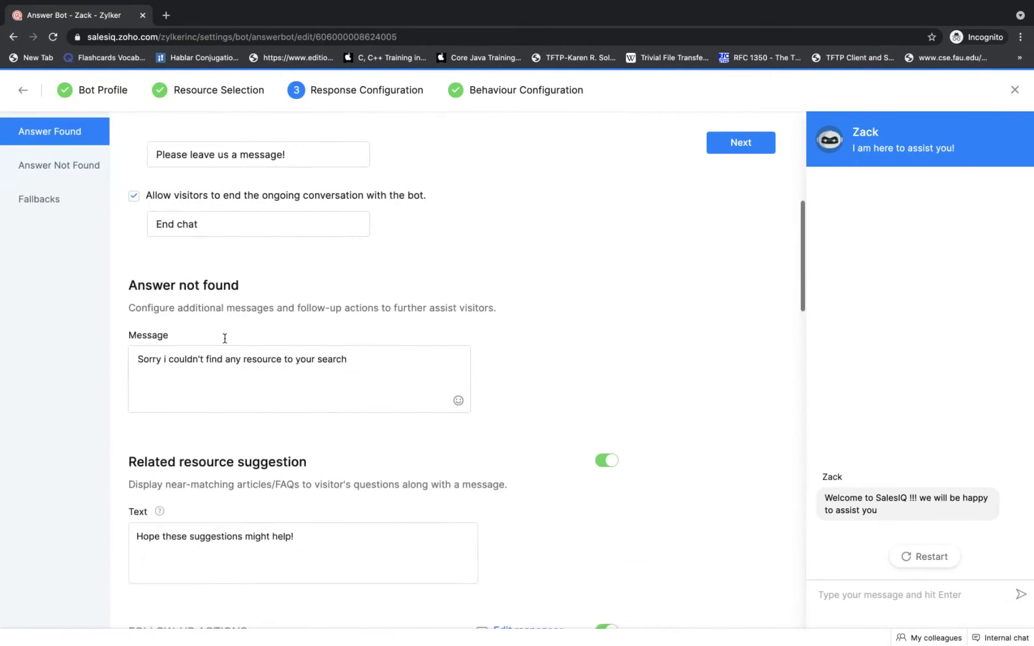
pyautogui.click(251, 214)
pyautogui.scroll(-2, 267, 322)
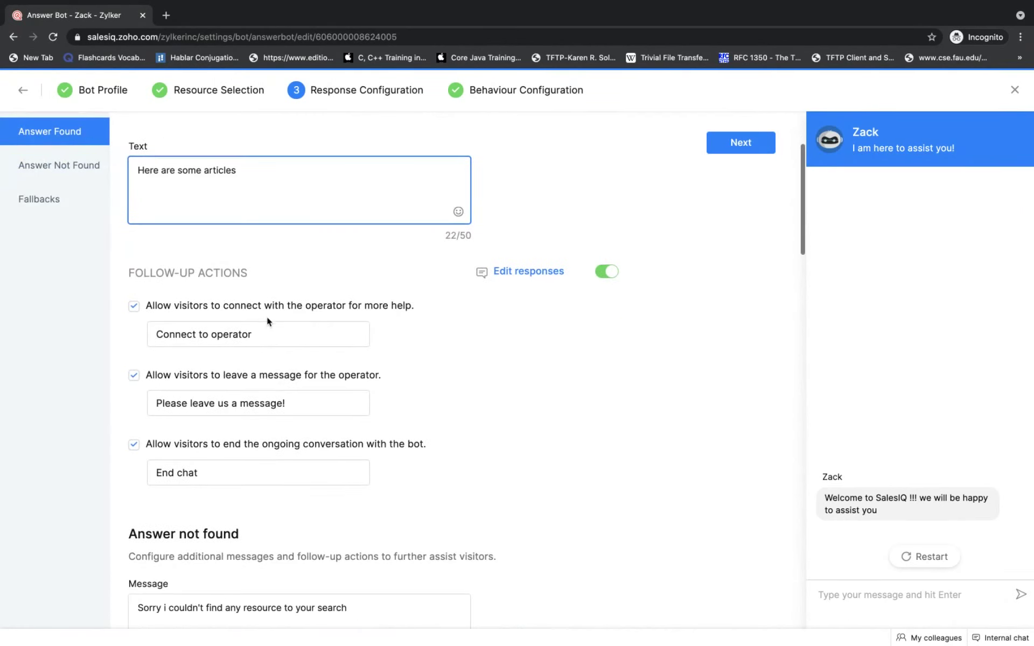
pyautogui.scroll(-1, 202, 426)
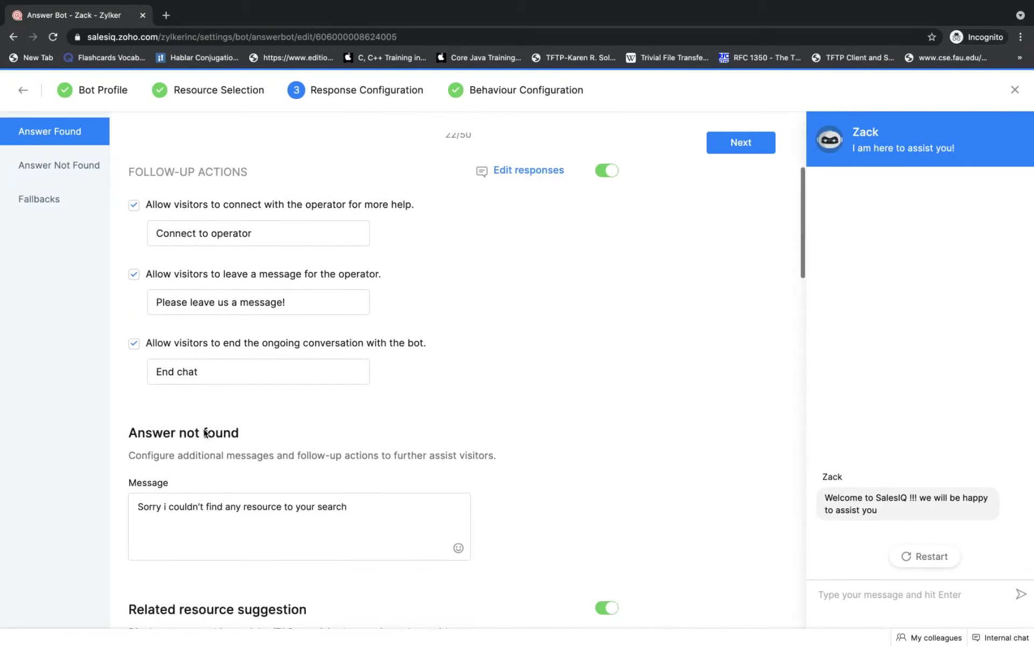
# Step: Open the follow-up responses editor, cancel without changes, and continue to Behaviour Configuration
pyautogui.click(538, 170)
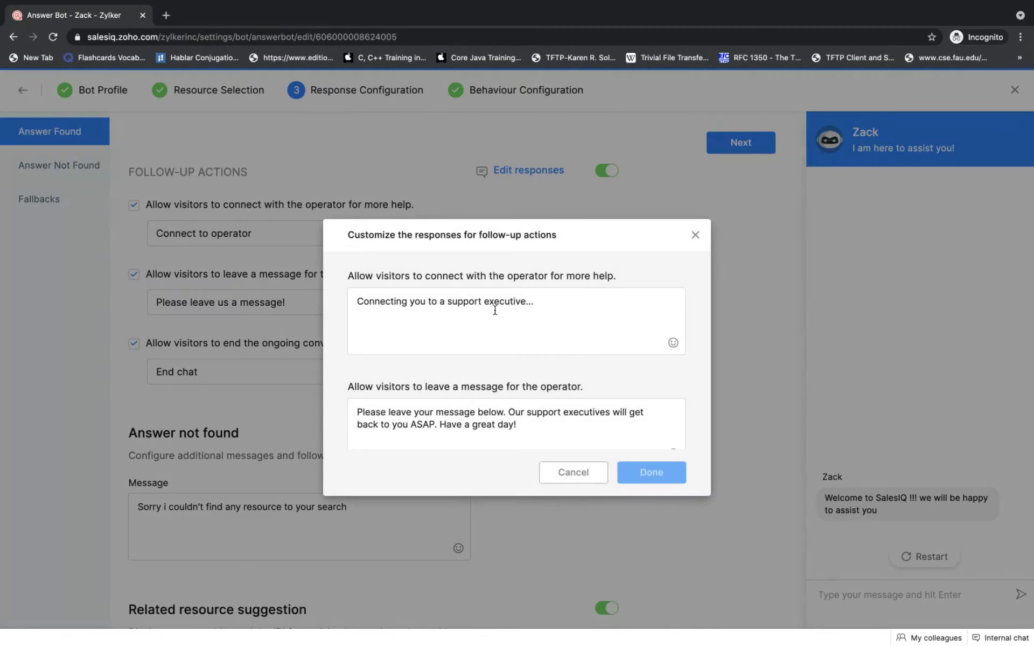
pyautogui.scroll(-3, 548, 409)
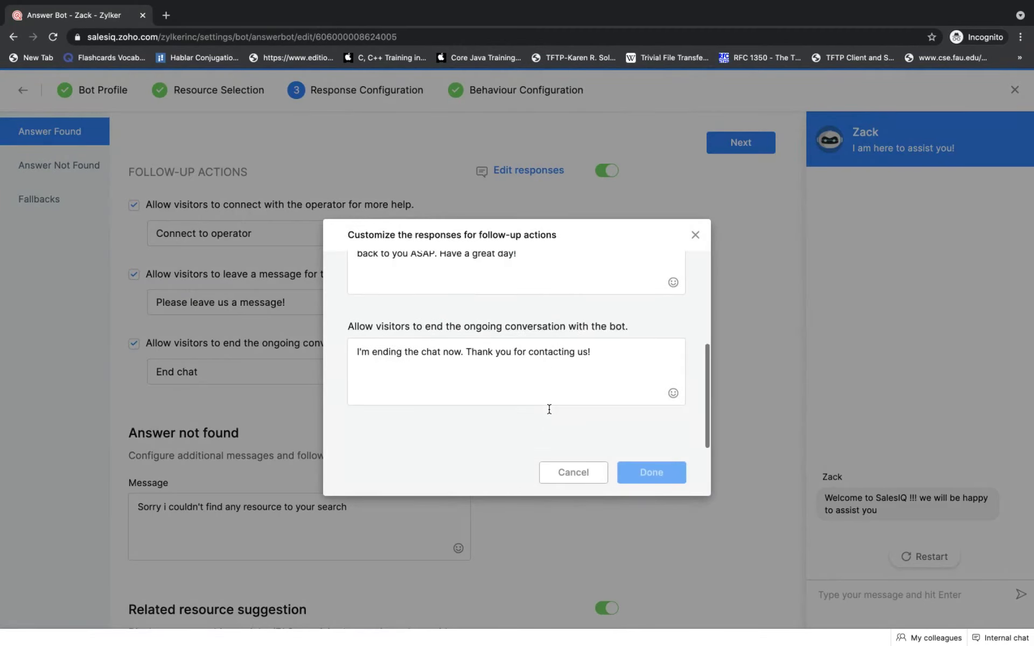
pyautogui.click(569, 472)
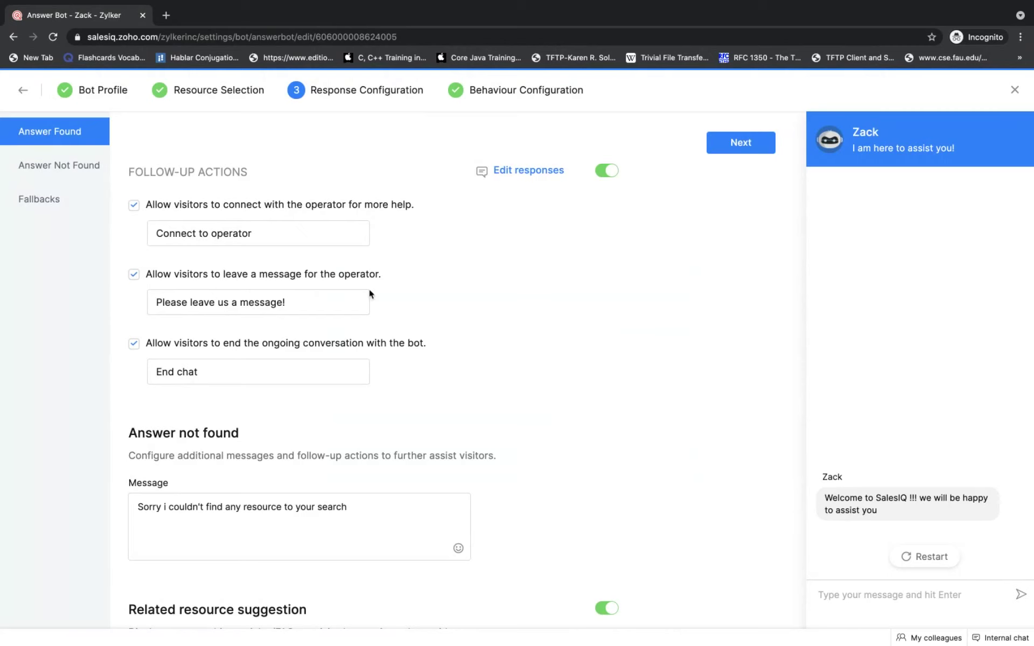
pyautogui.scroll(-15, 370, 288)
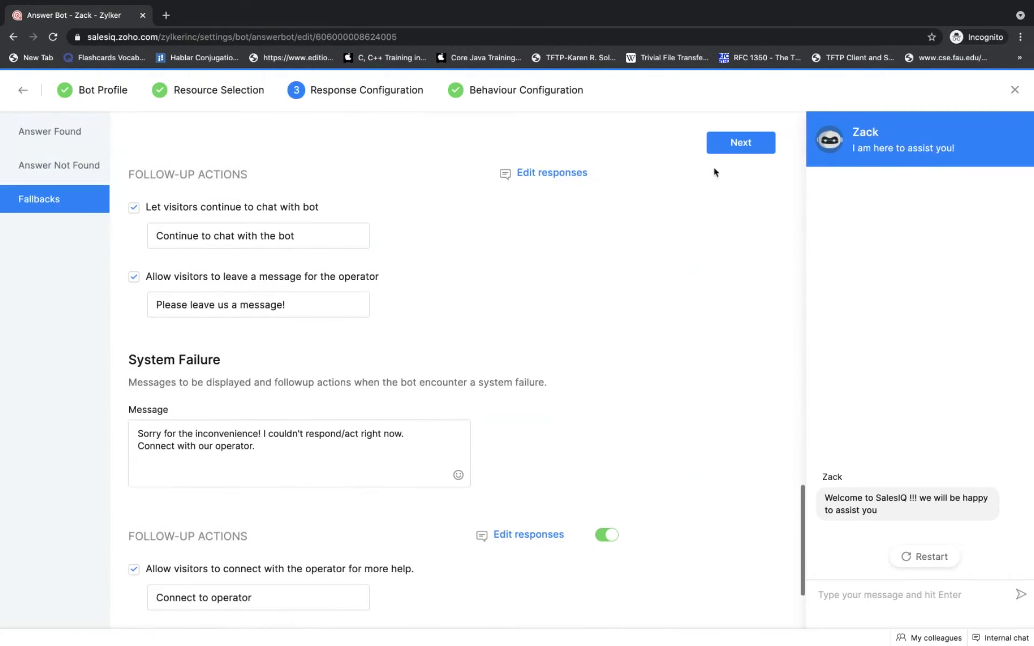
pyautogui.click(737, 143)
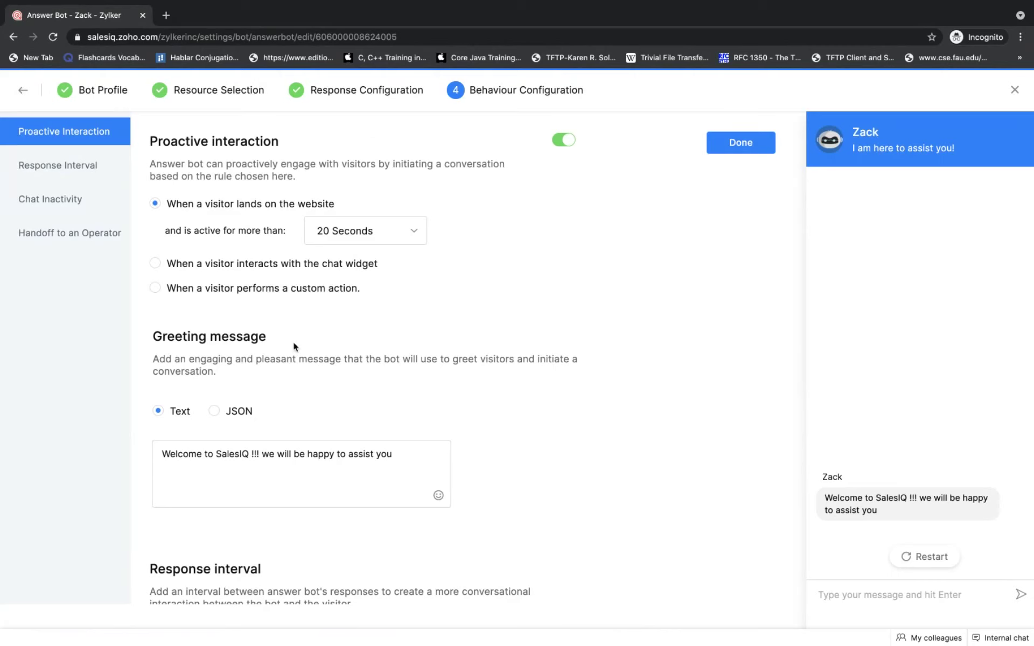
# Step: Set Zack's response interval to Immediate and finish, returning to the Answer Bot list
pyautogui.scroll(-3, 293, 342)
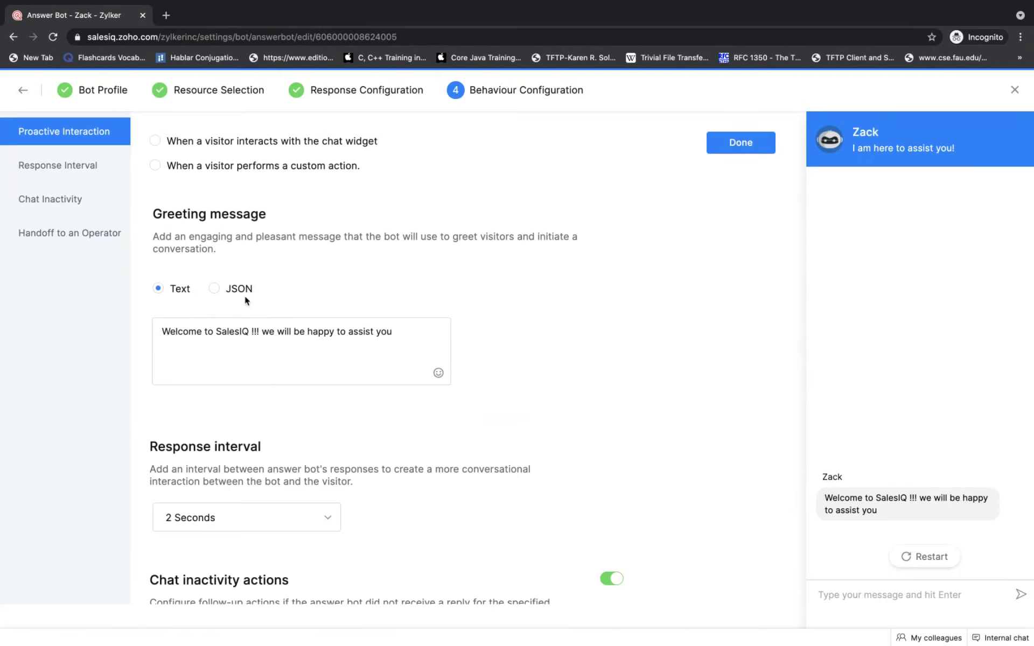
pyautogui.scroll(-4, 243, 395)
pyautogui.click(272, 358)
pyautogui.click(202, 440)
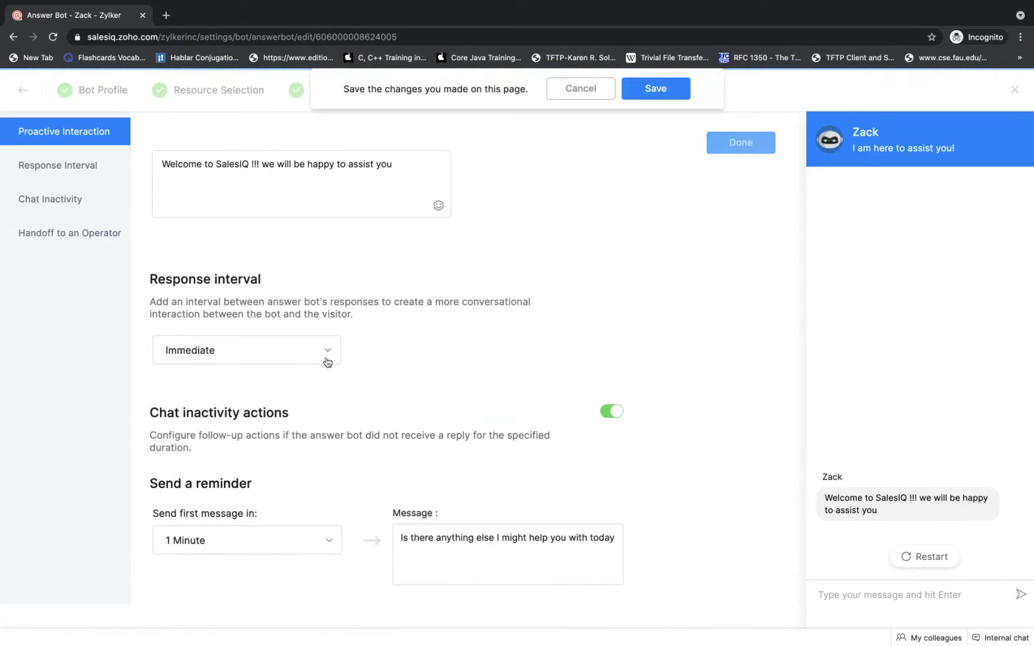
pyautogui.scroll(-3, 328, 362)
pyautogui.scroll(-1, 328, 362)
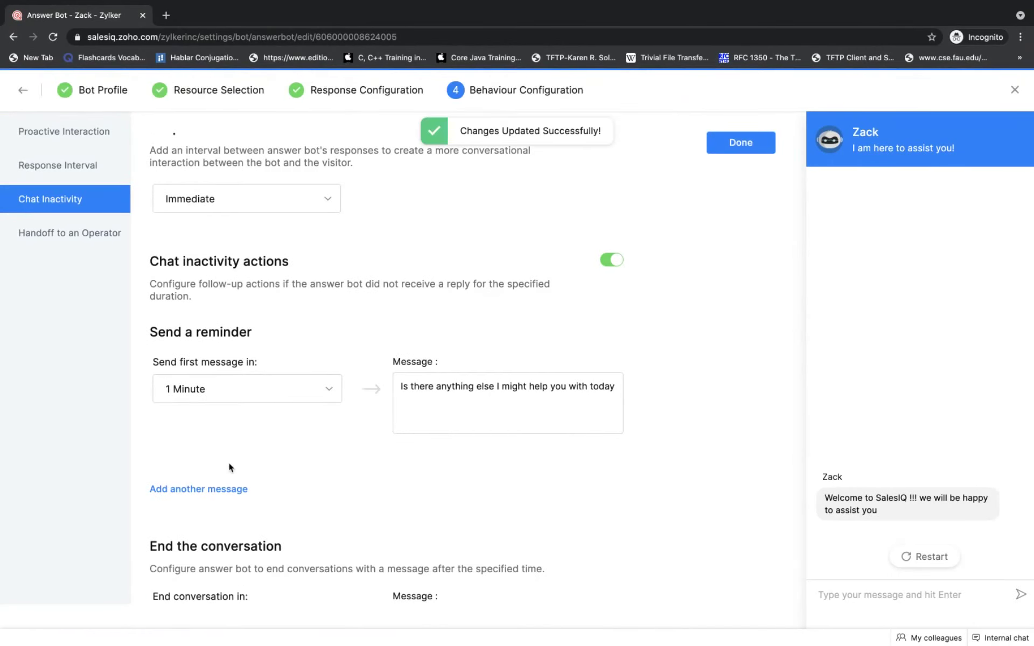
pyautogui.scroll(-3, 228, 462)
pyautogui.scroll(2, 228, 463)
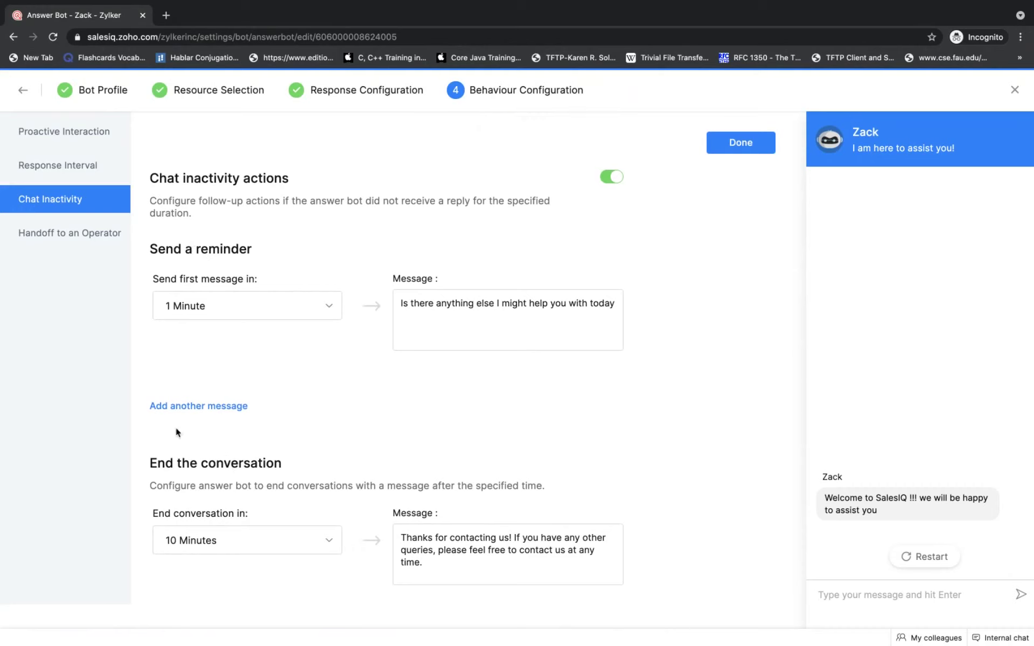
pyautogui.scroll(-4, 195, 460)
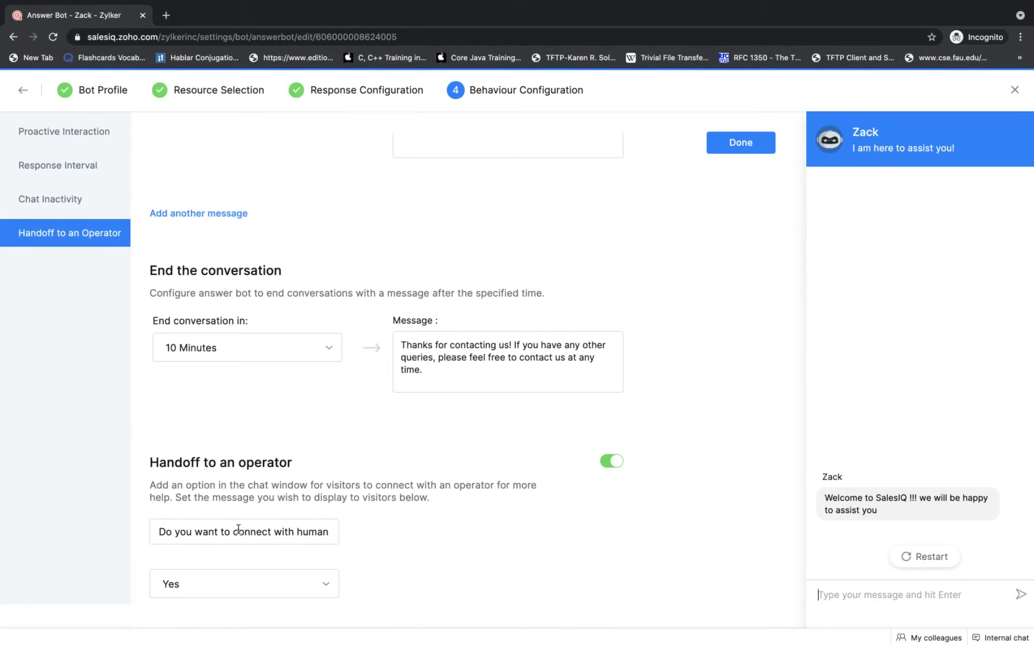
pyautogui.click(730, 146)
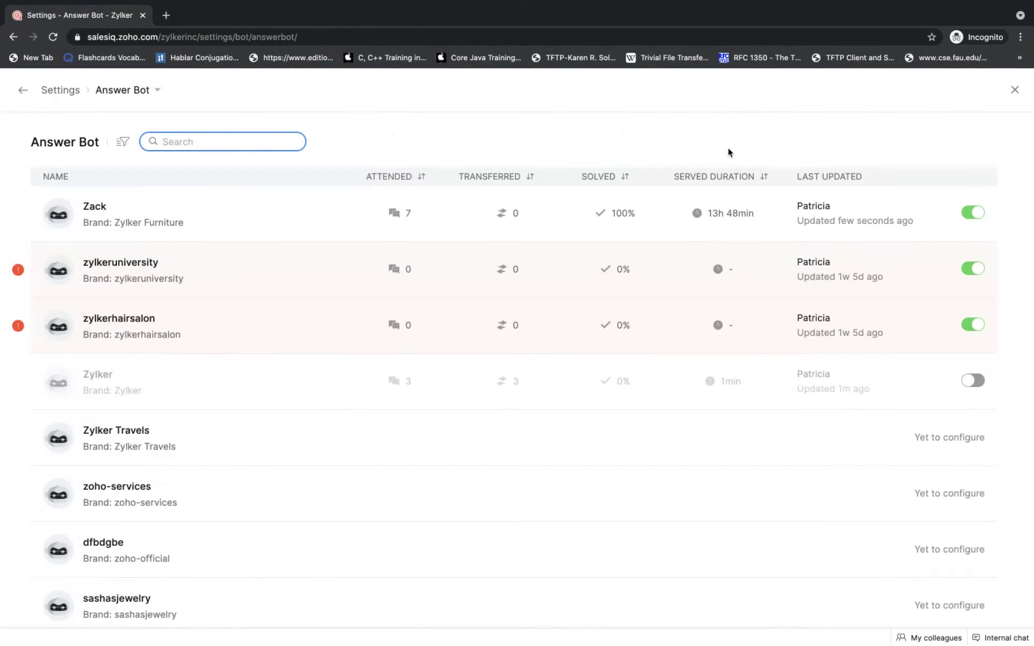
# Step: Reopen Zack and step through every wizard step to Done without changes
pyautogui.click(321, 215)
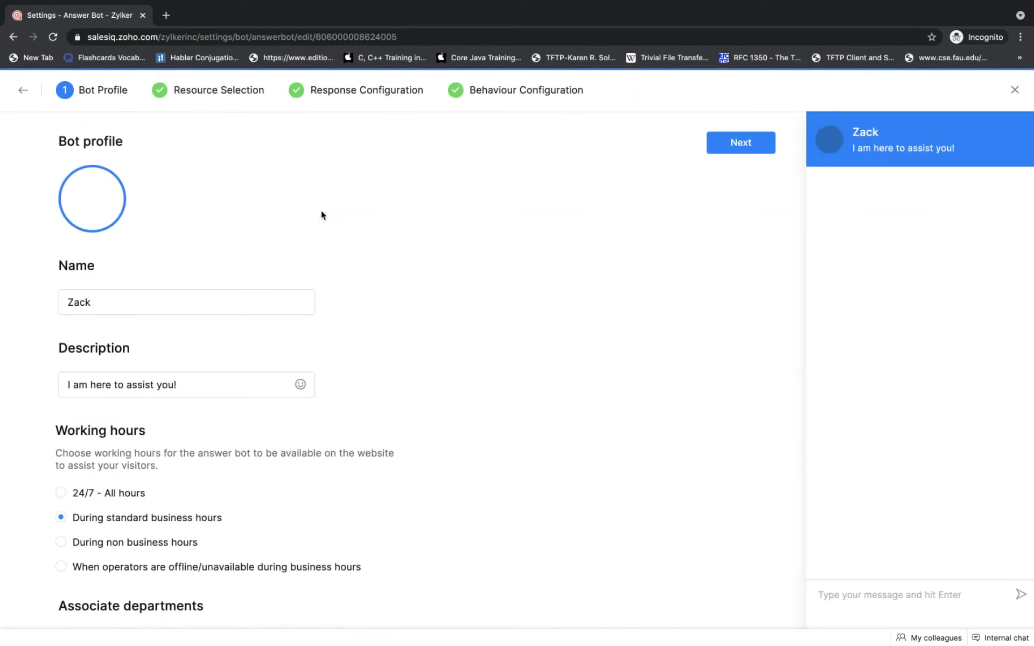
pyautogui.click(742, 143)
pyautogui.click(743, 143)
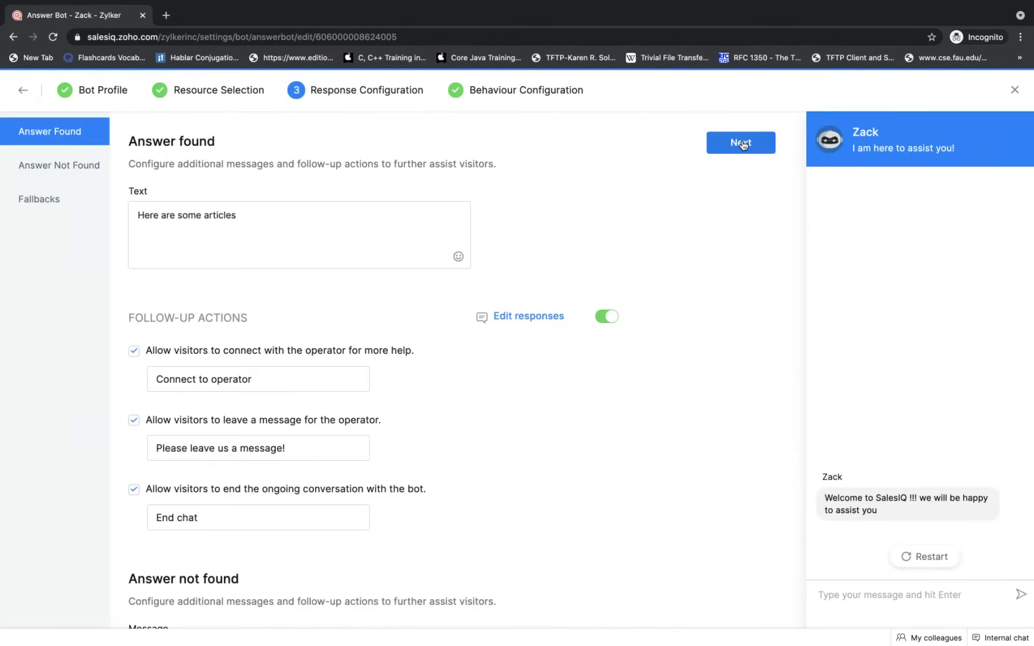
pyautogui.click(742, 143)
pyautogui.click(741, 143)
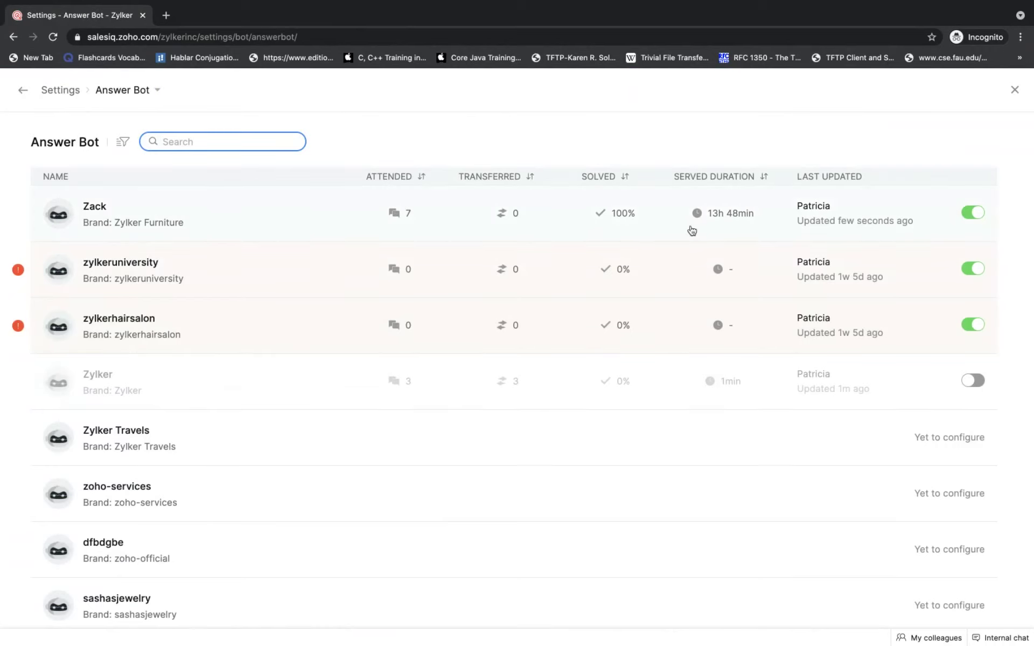
# Step: Check the Brands (Websites) list, then move on to the Codeless Bot presentation slide
pyautogui.click(1015, 89)
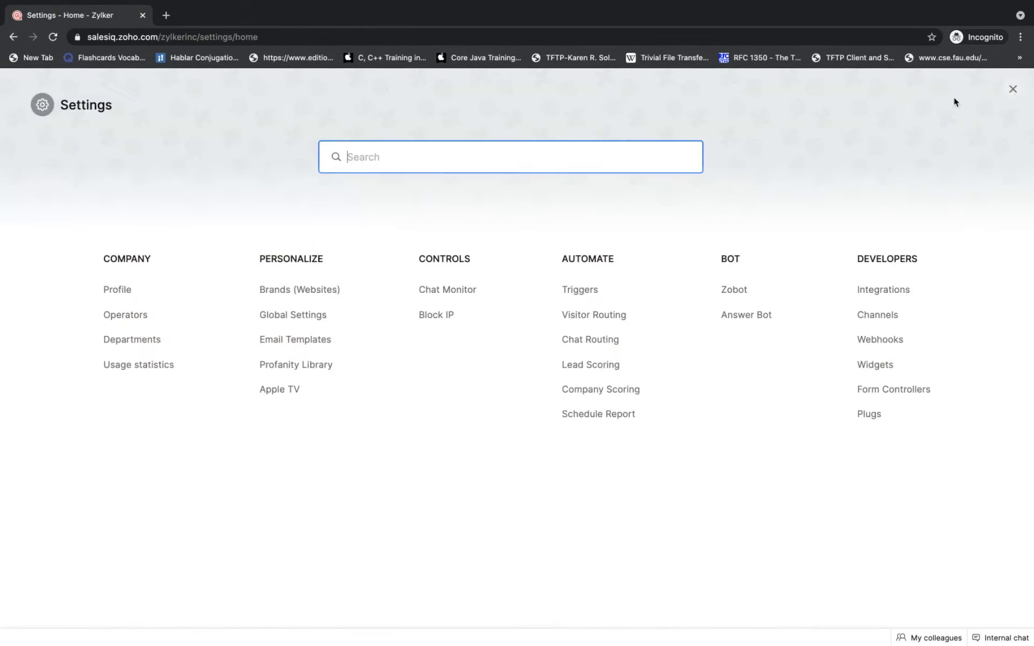
pyautogui.click(280, 290)
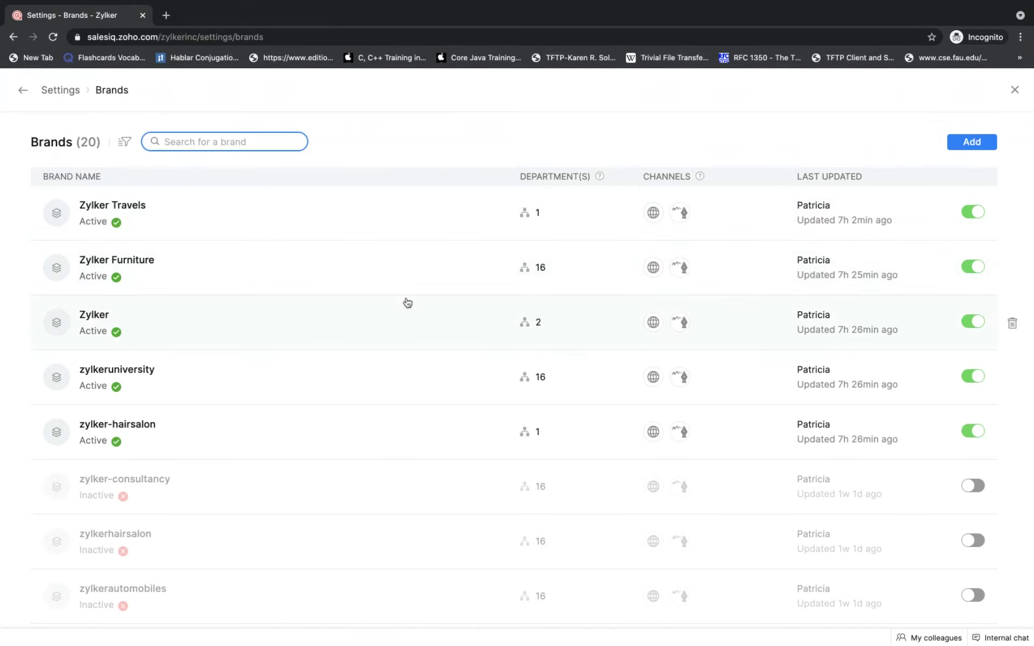
pyautogui.hotkey('ctrl', 'Left')
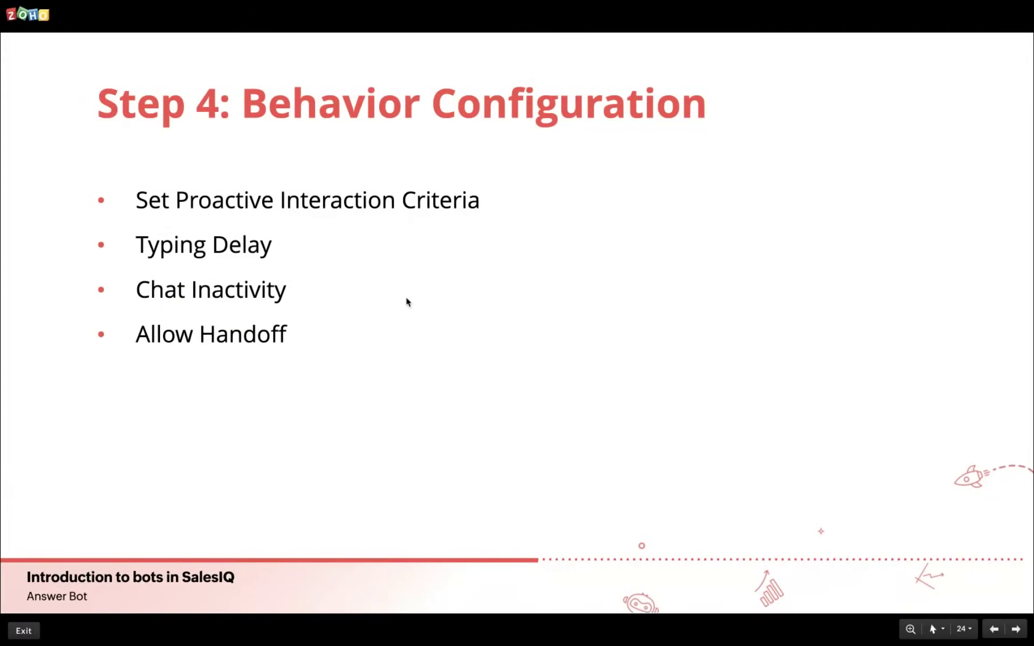
pyautogui.press('Right')
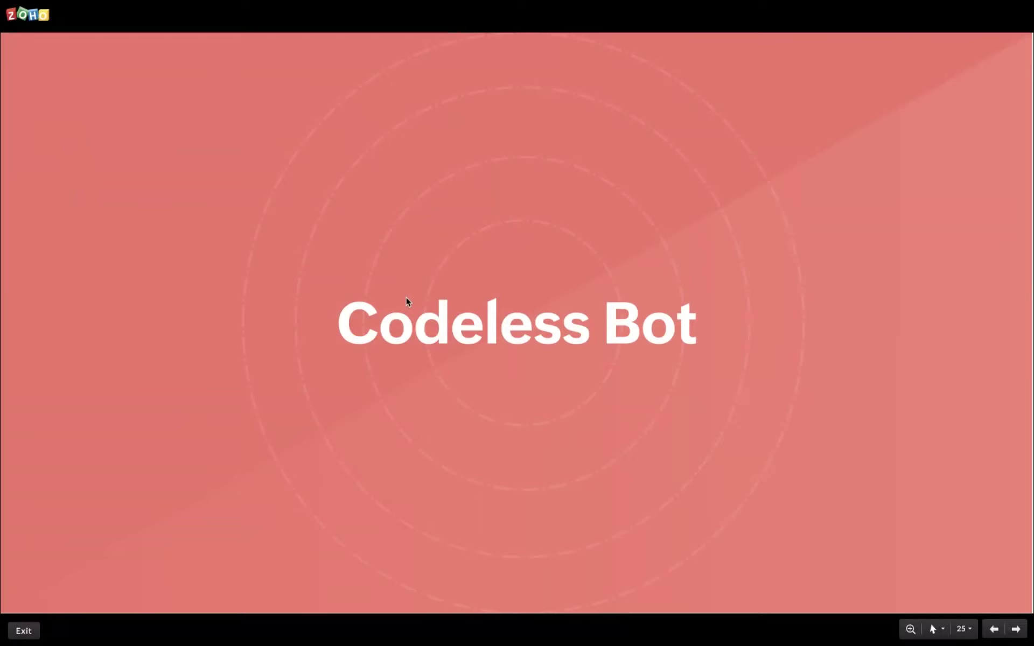
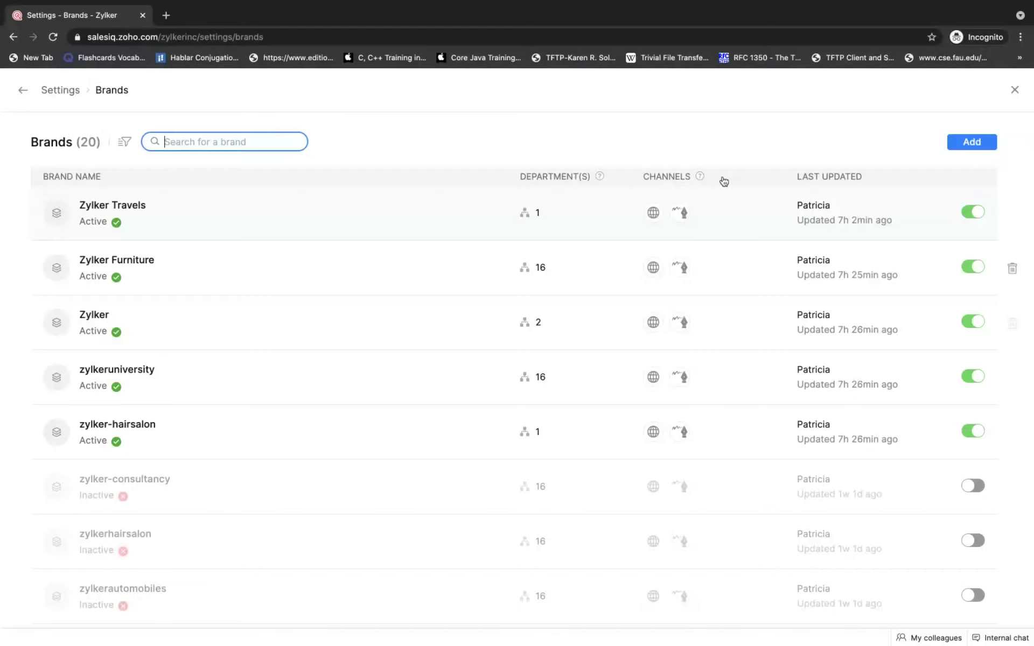
# Step: Leave Brands settings, go to the Zobot list in Settings, and start adding a new bot
pyautogui.click(1014, 88)
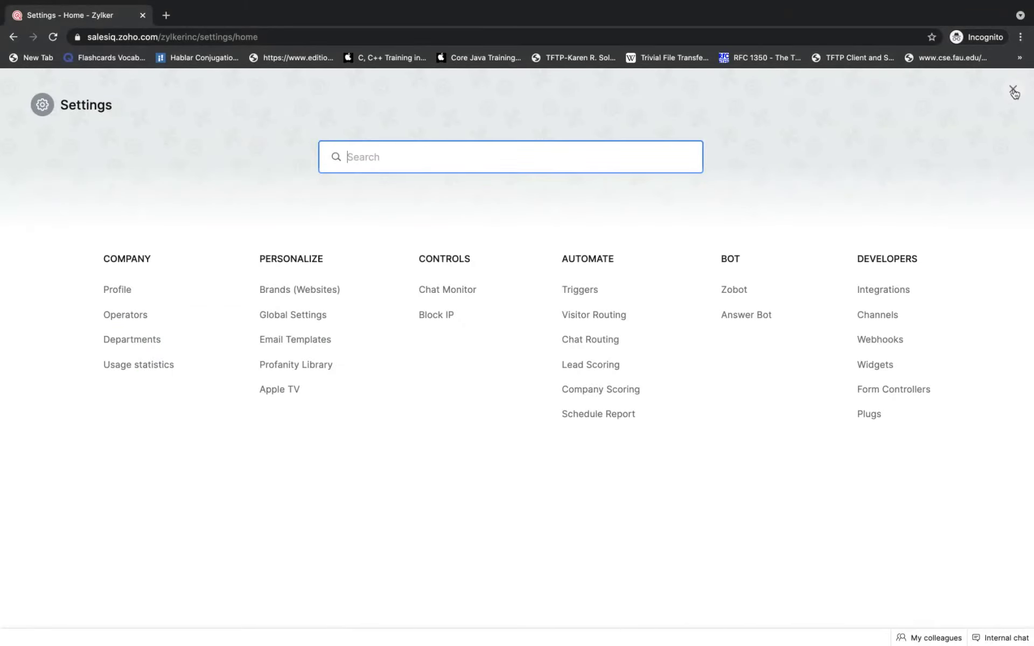
pyautogui.click(1013, 89)
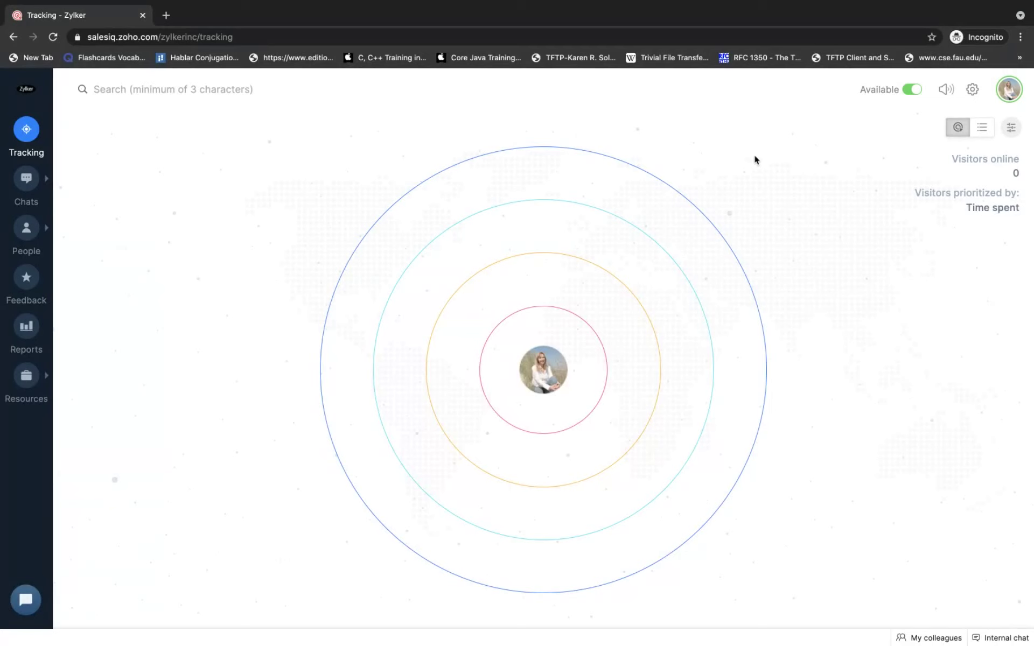
pyautogui.click(973, 91)
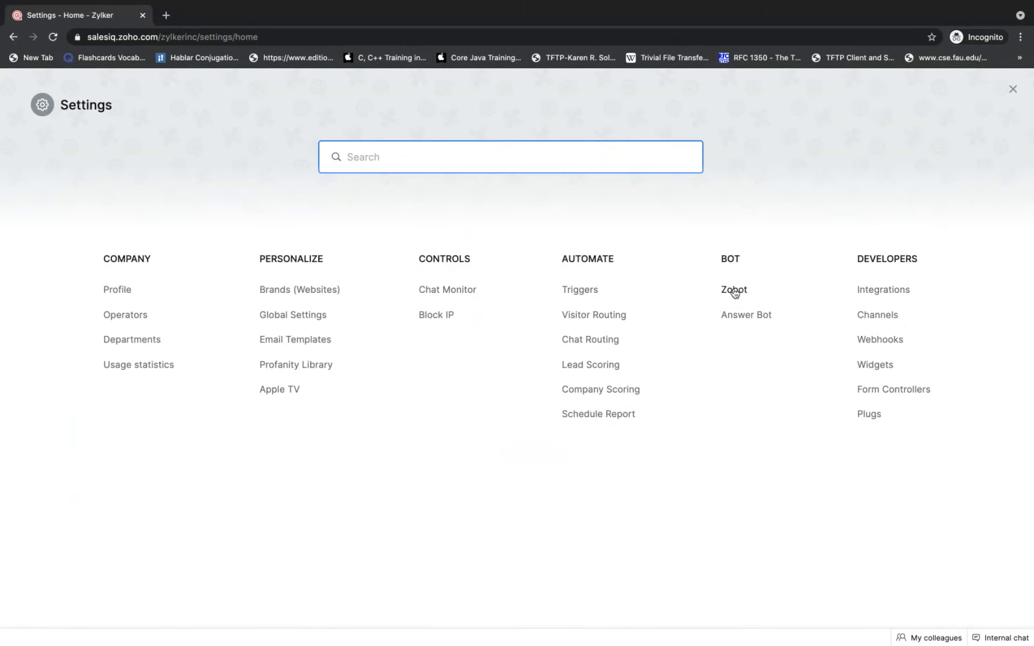
pyautogui.click(735, 290)
pyautogui.click(971, 143)
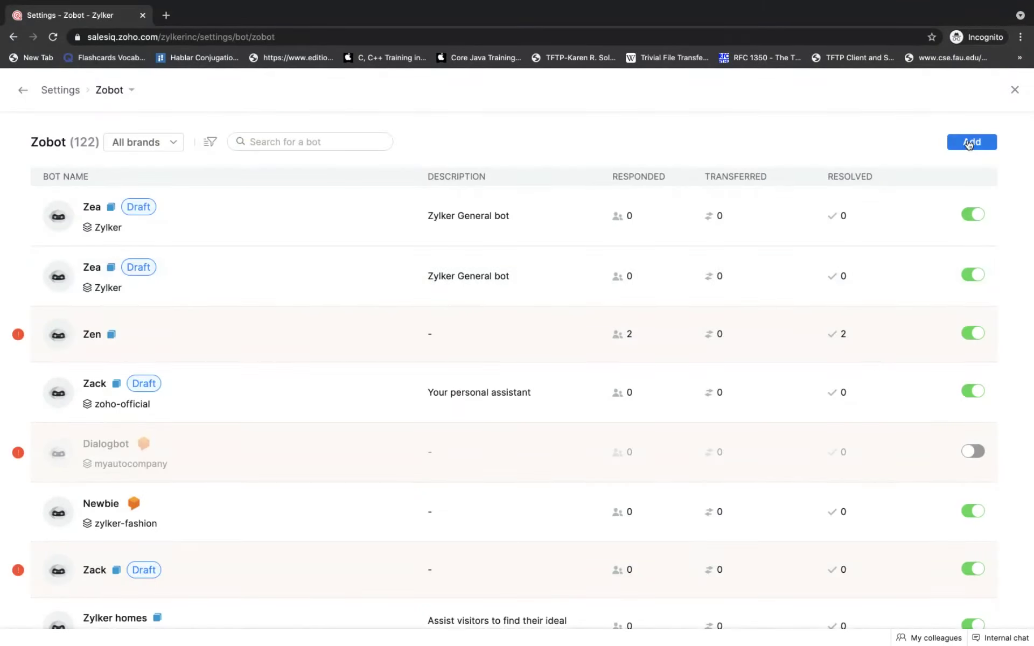
# Step: Name the bot 'Zack', keep Codeless bot builder, and continue to the profile step
pyautogui.click(118, 183)
pyautogui.write('Zack')
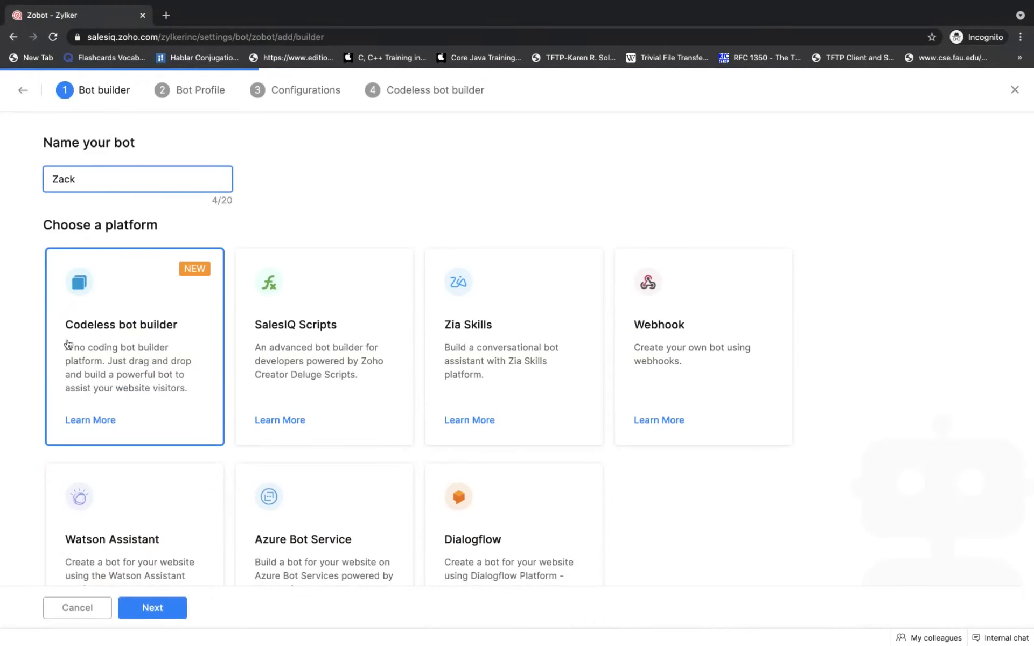
pyautogui.scroll(-1, 176, 383)
pyautogui.scroll(-1, 335, 460)
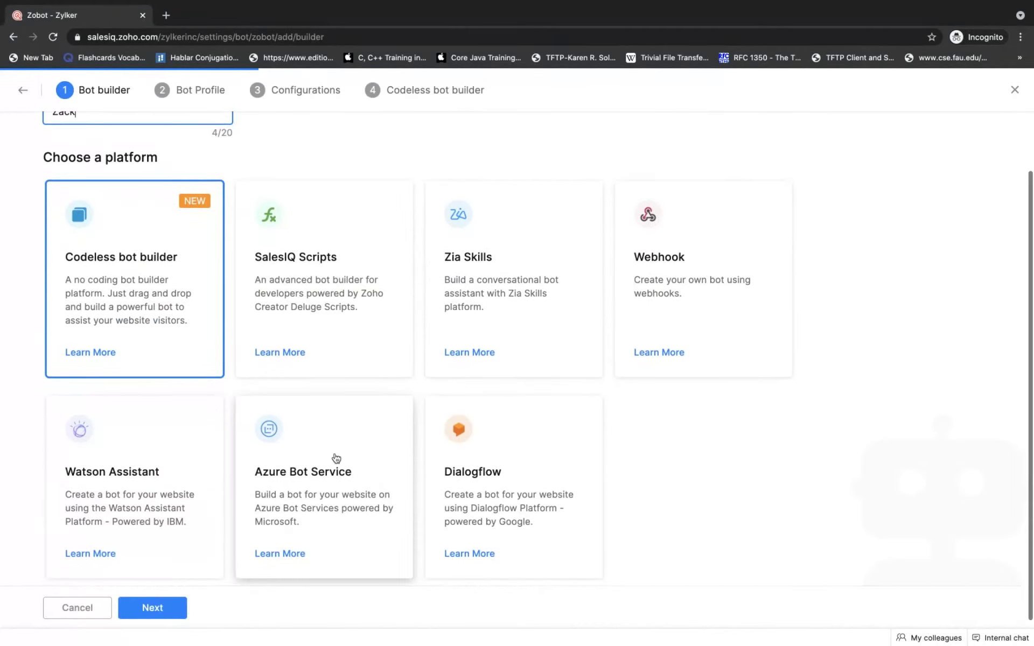
pyautogui.scroll(2, 195, 388)
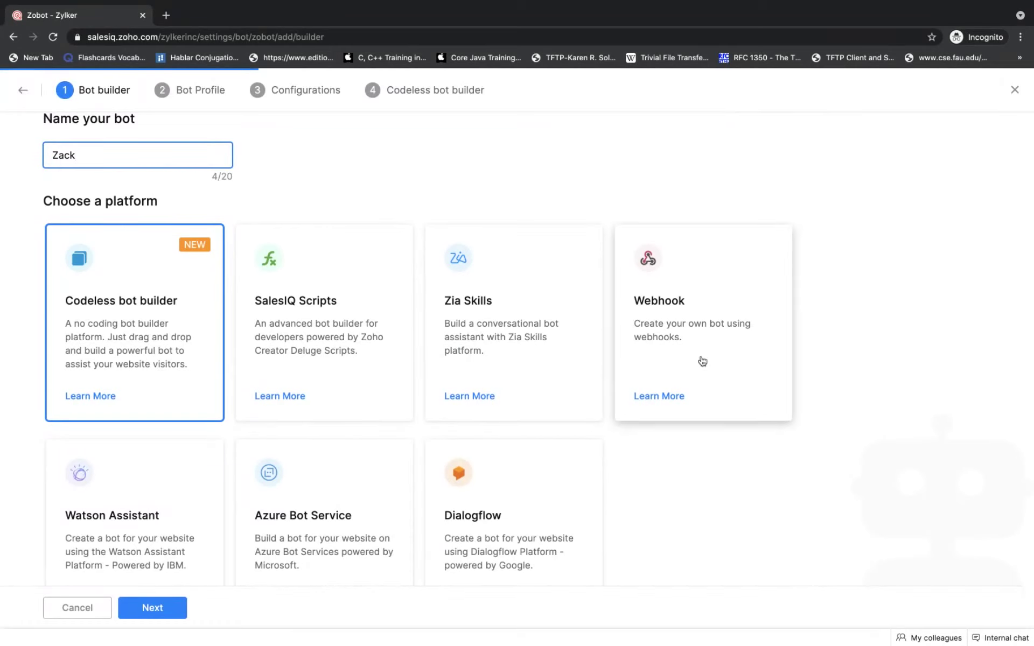
pyautogui.scroll(-1, 545, 485)
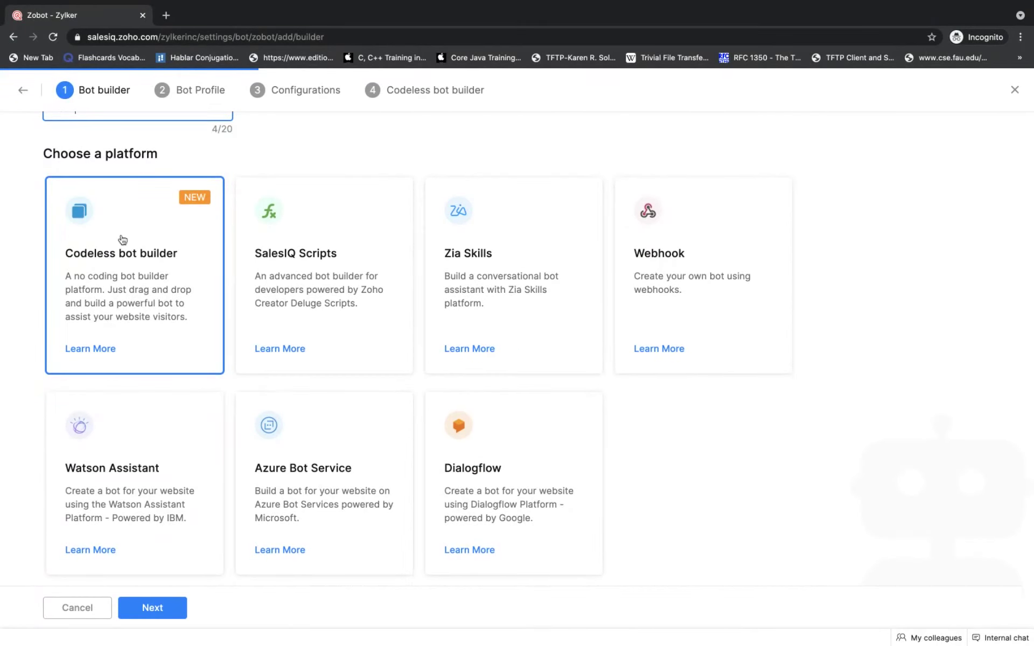
pyautogui.scroll(2, 104, 459)
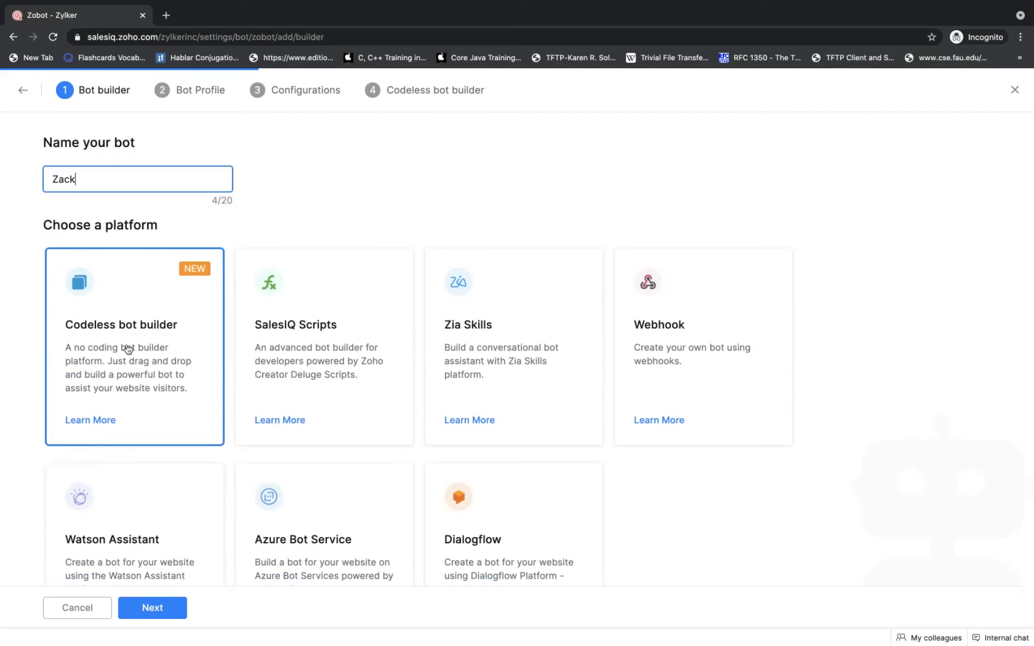
pyautogui.click(152, 608)
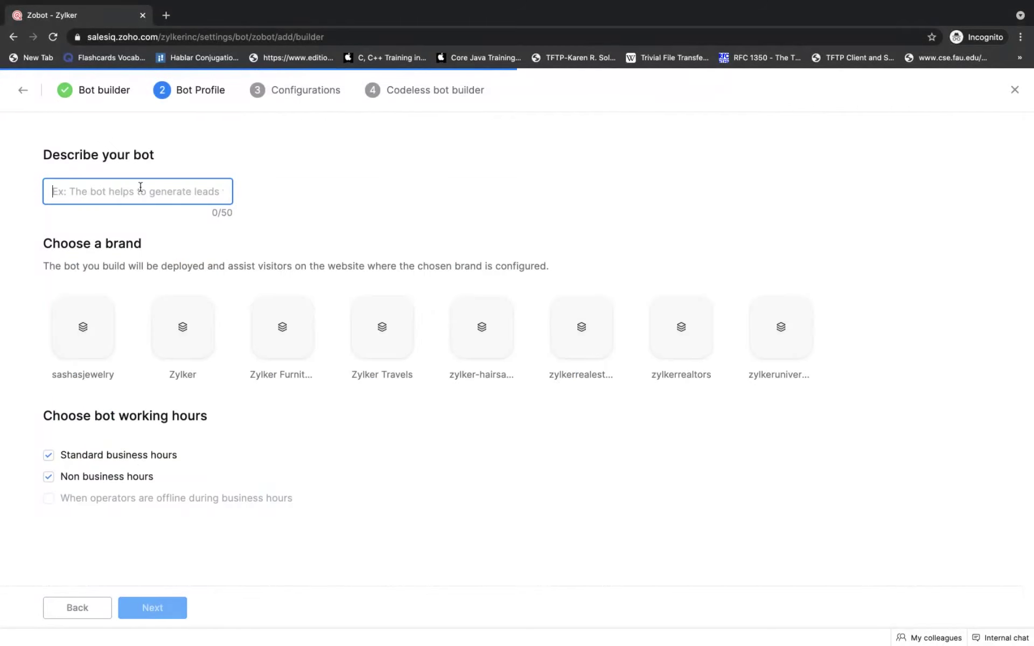
# Step: Describe the bot as 'Your virtual assistant', deploy on Zylker for business hours only
pyautogui.write('Your virtual assis')
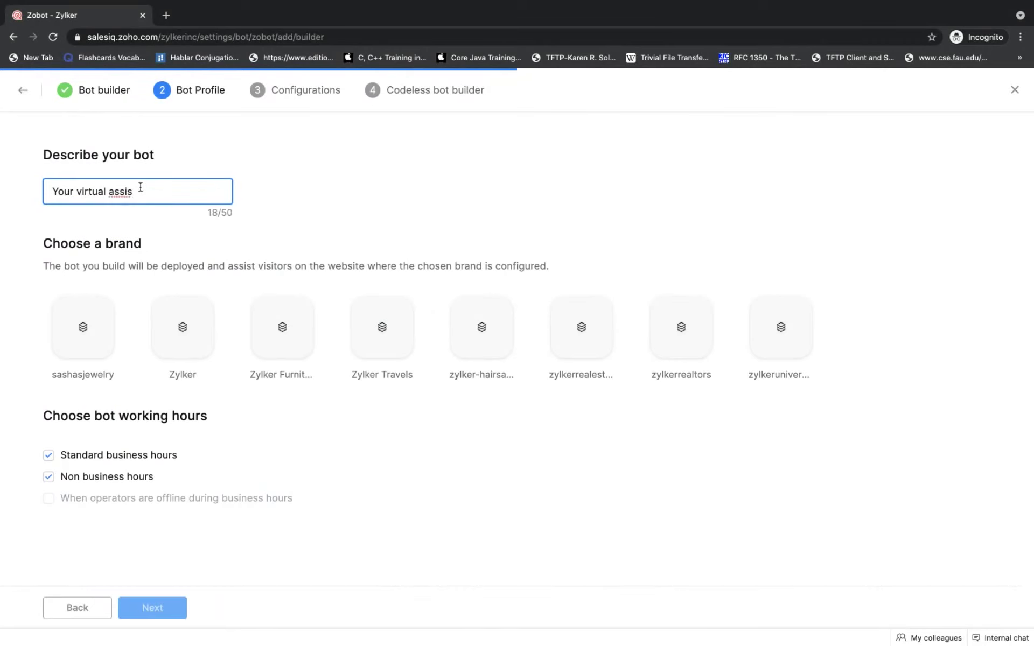
pyautogui.write('tant')
pyautogui.click(194, 333)
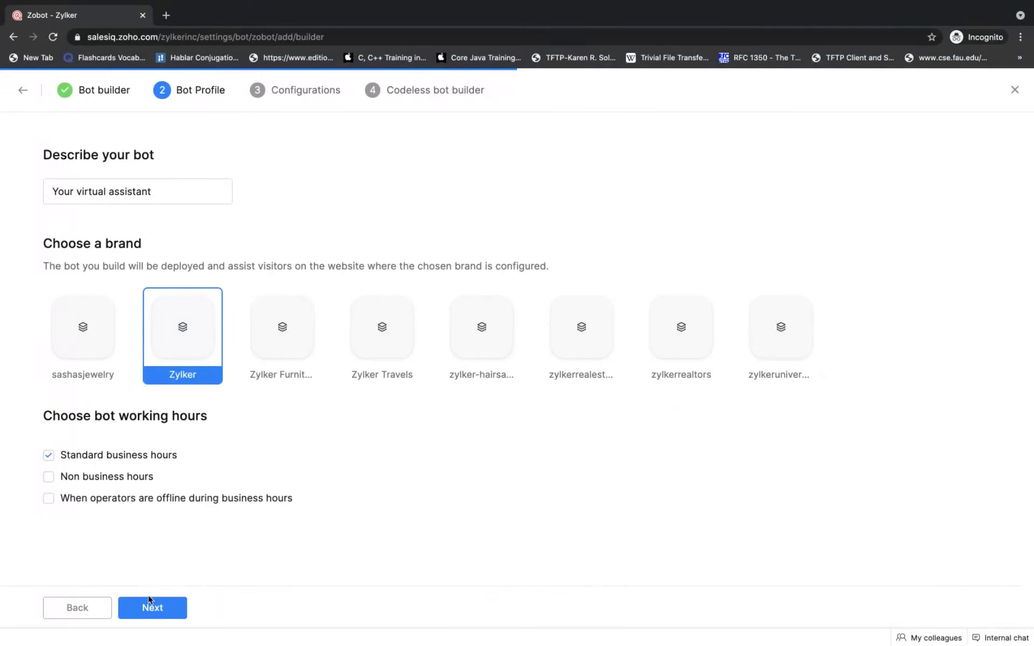
pyautogui.click(48, 499)
pyautogui.click(154, 609)
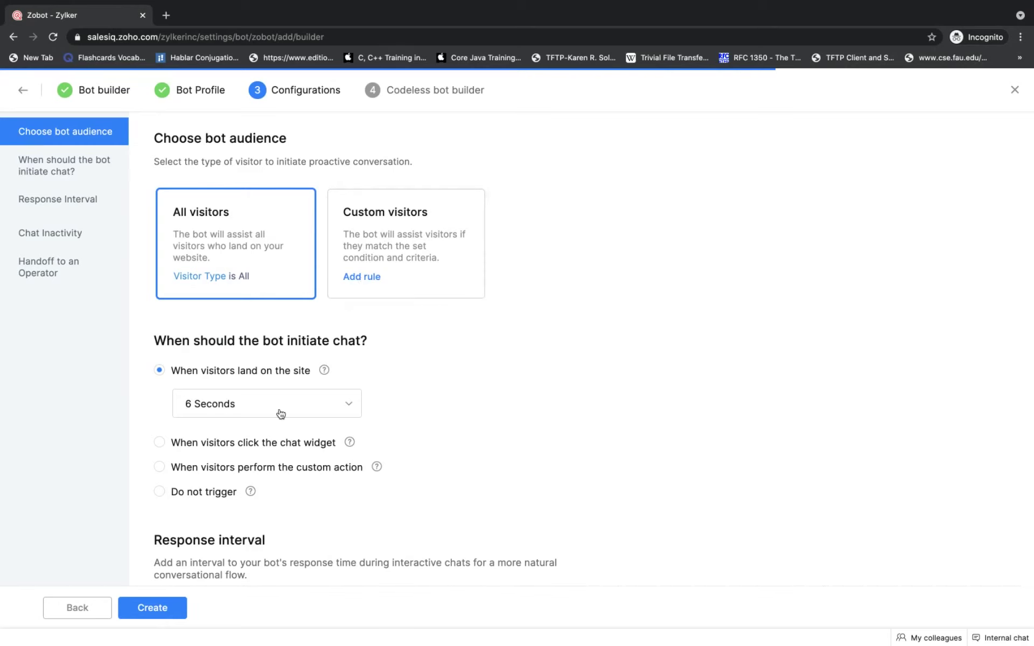
# Step: Enable Chat inactivity actions and create the Zack bot
pyautogui.scroll(-3, 276, 415)
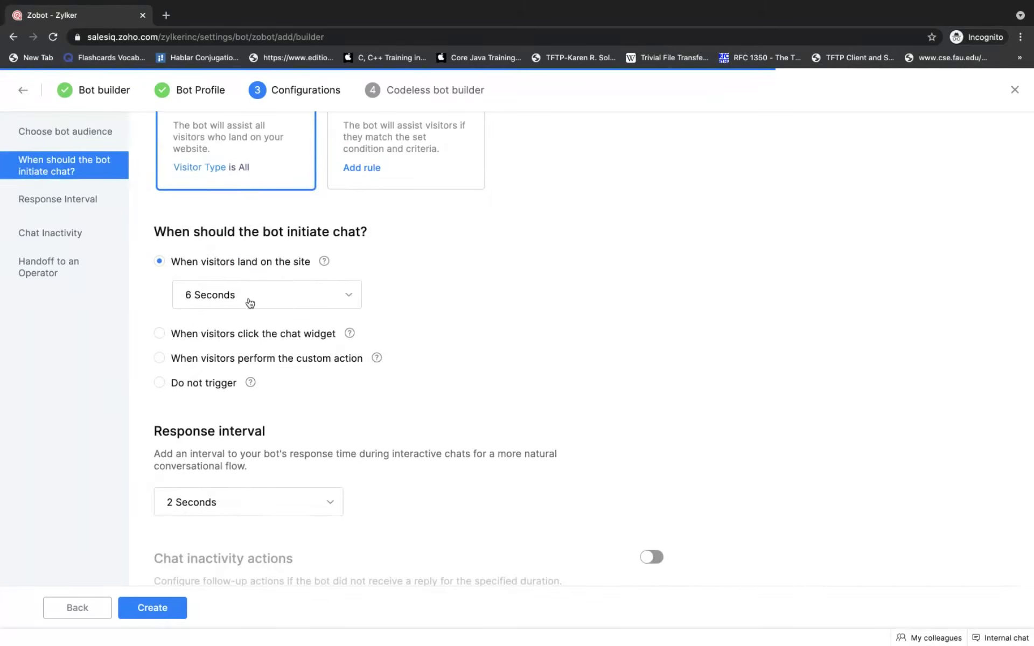
pyautogui.scroll(-3, 248, 300)
pyautogui.scroll(-1, 249, 301)
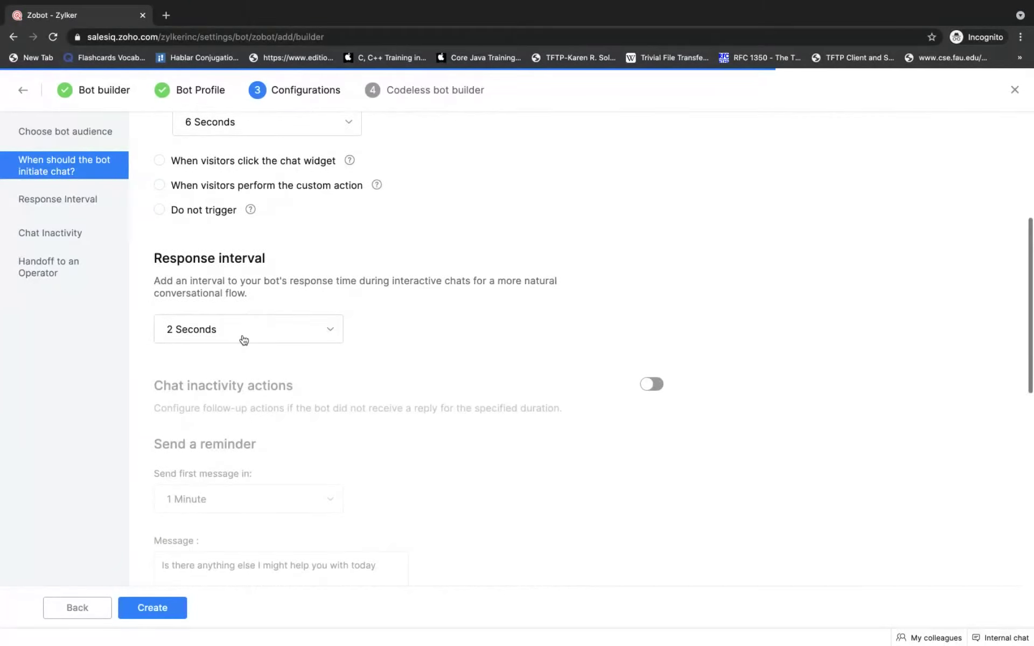
pyautogui.click(651, 385)
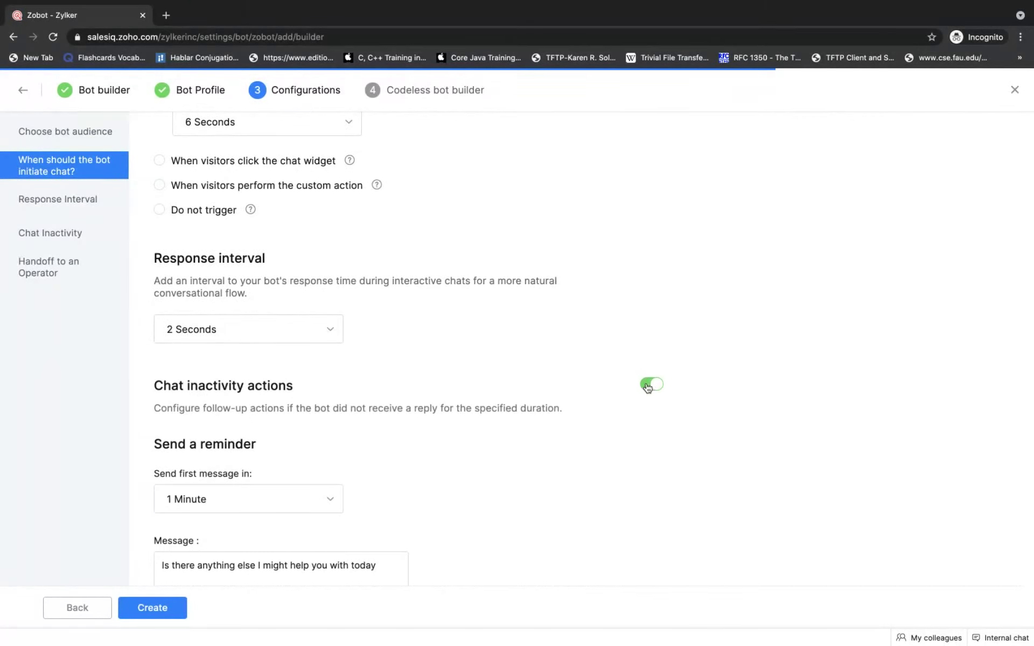
pyautogui.scroll(-5, 517, 451)
pyautogui.scroll(-4, 517, 451)
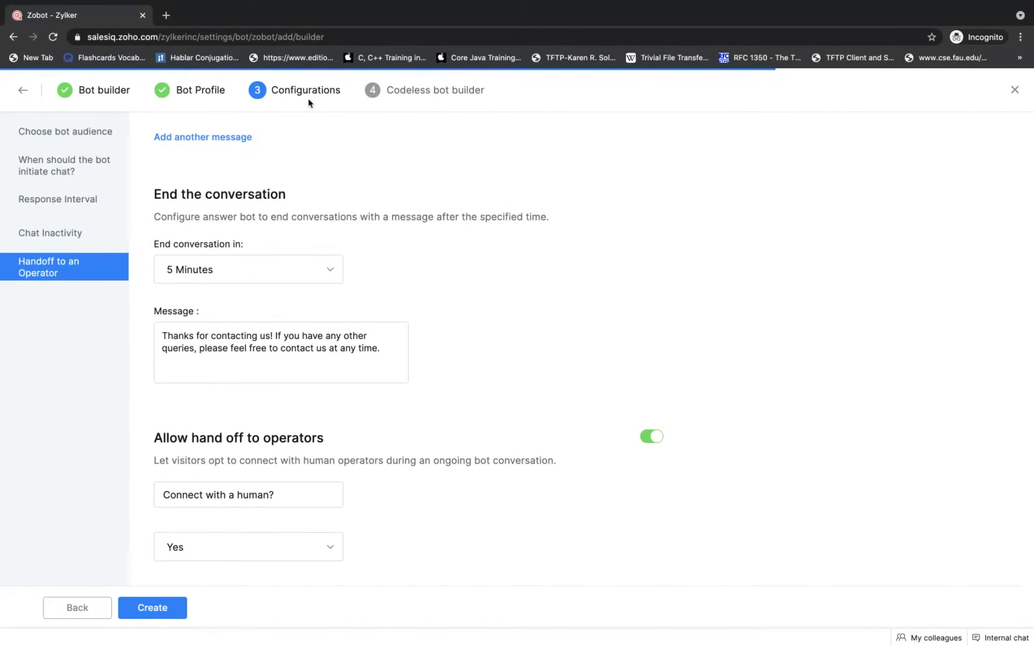
pyautogui.click(143, 611)
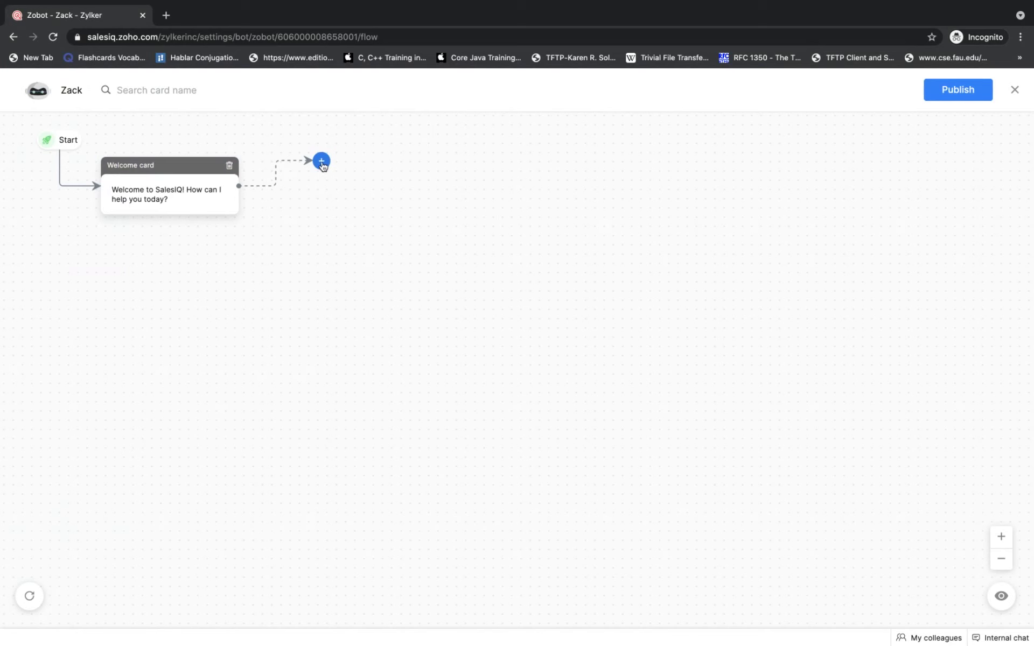
# Step: Add a Multiple options card after the Welcome card
pyautogui.click(322, 162)
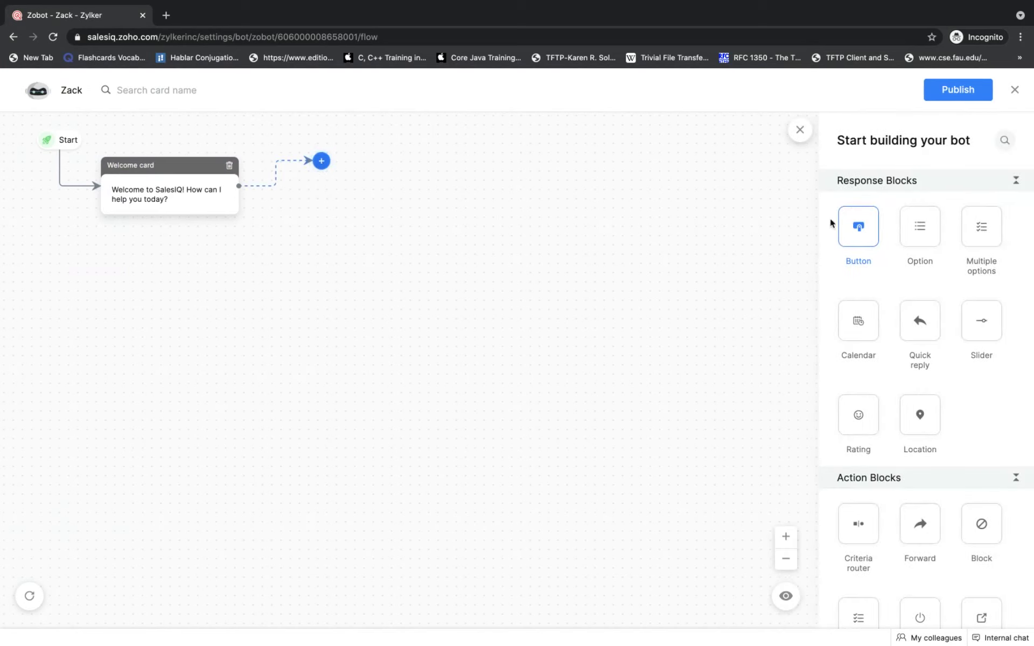
pyautogui.scroll(-6, 897, 386)
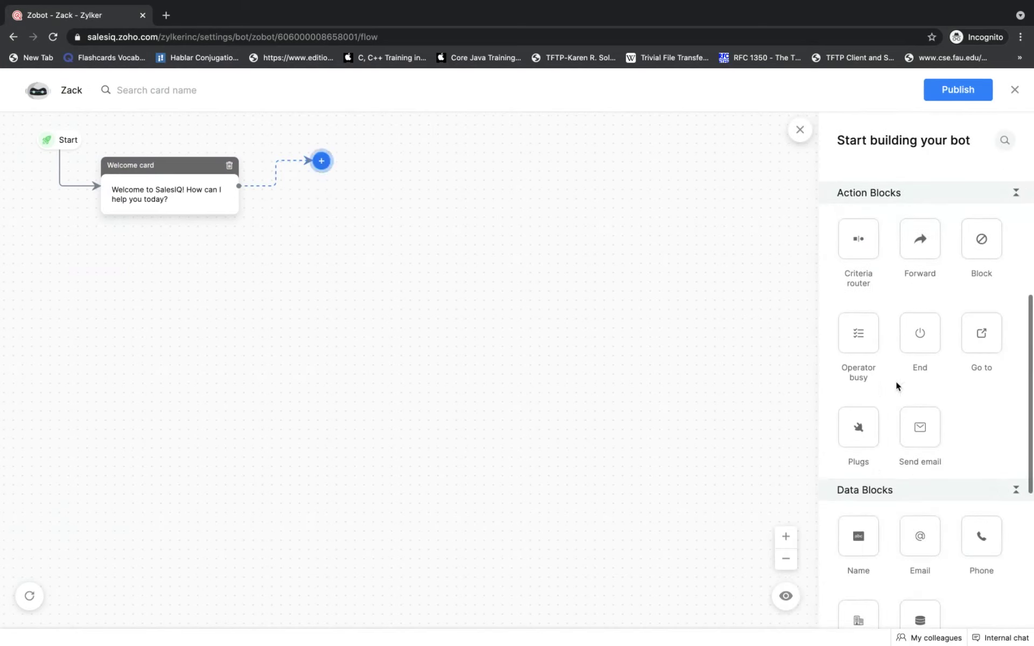
pyautogui.scroll(-4, 897, 385)
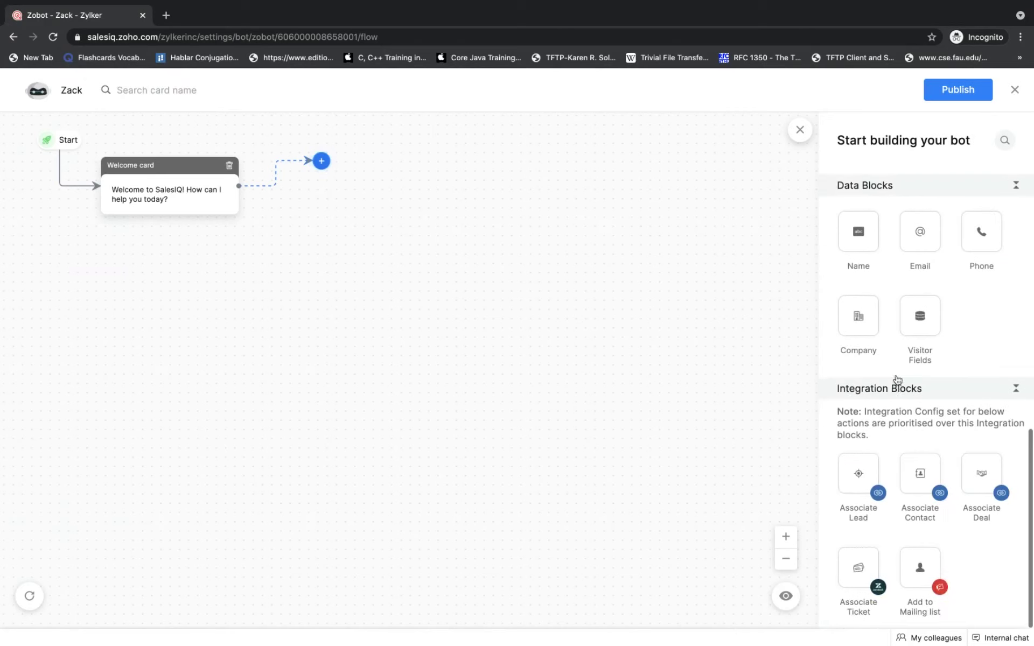
pyautogui.scroll(10, 897, 376)
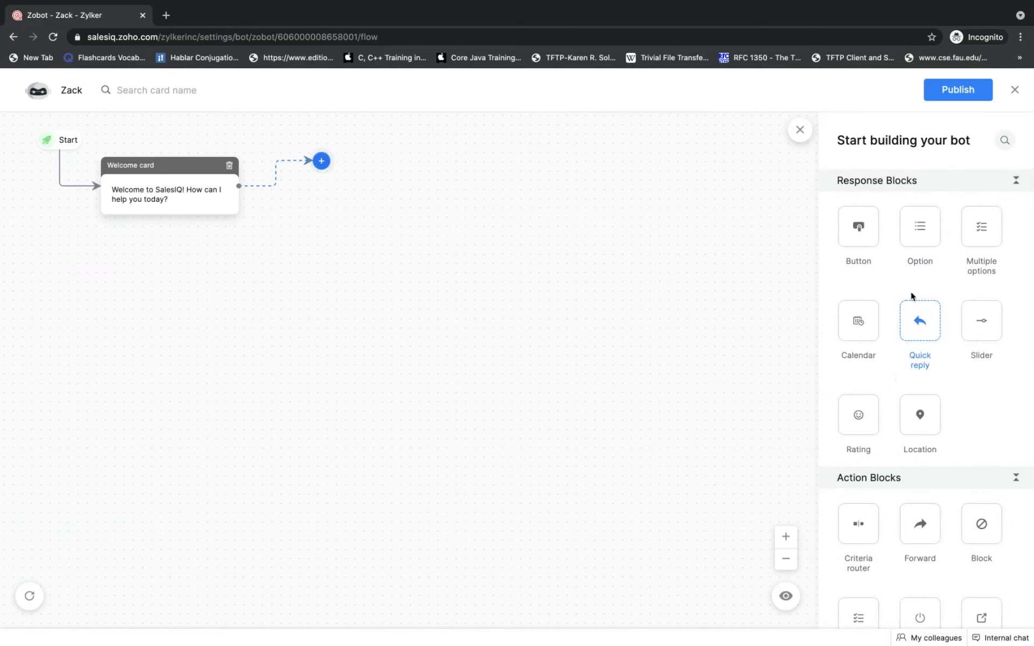
pyautogui.moveTo(985, 241); pyautogui.dragTo(346, 181)
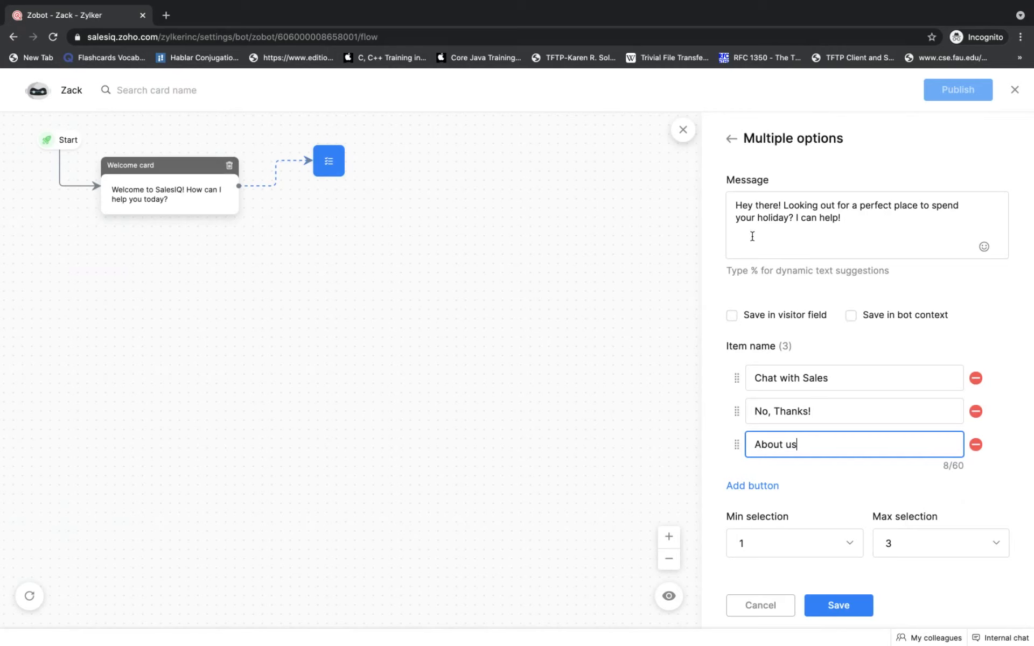
# Step: Insert %visitor.name% after 'there' in the greeting, keep minimum selections at 1, and save the card
pyautogui.click(779, 205)
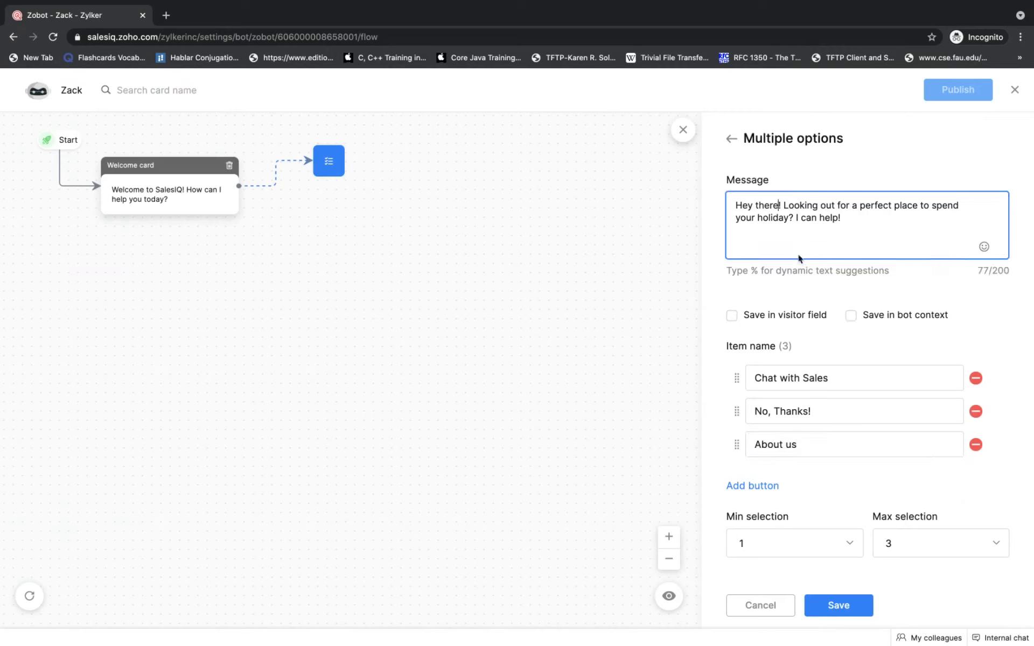
pyautogui.write('%visit')
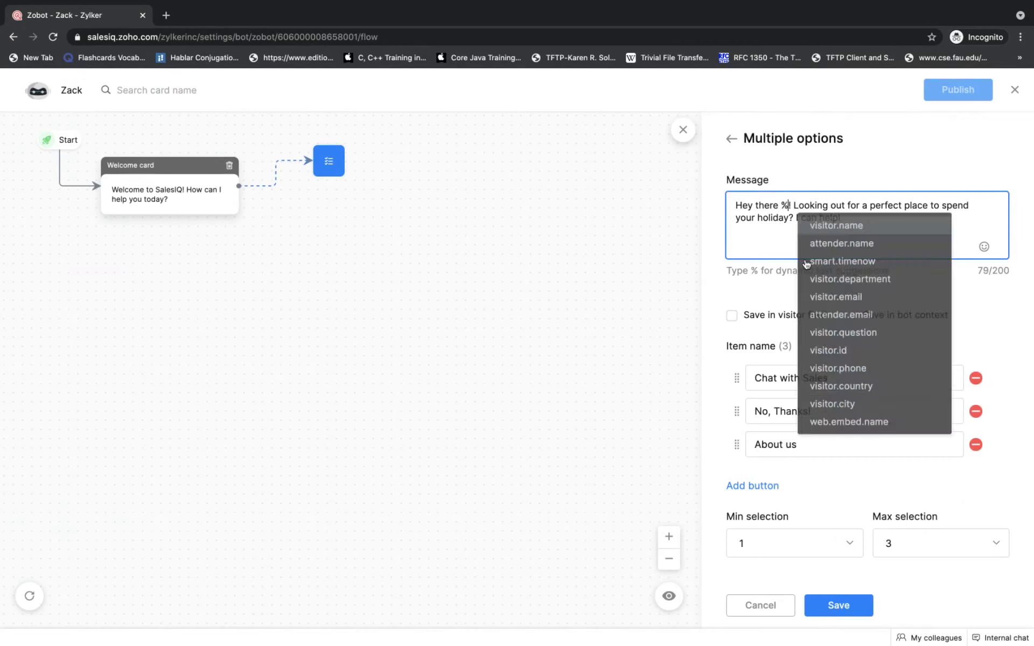
pyautogui.click(843, 224)
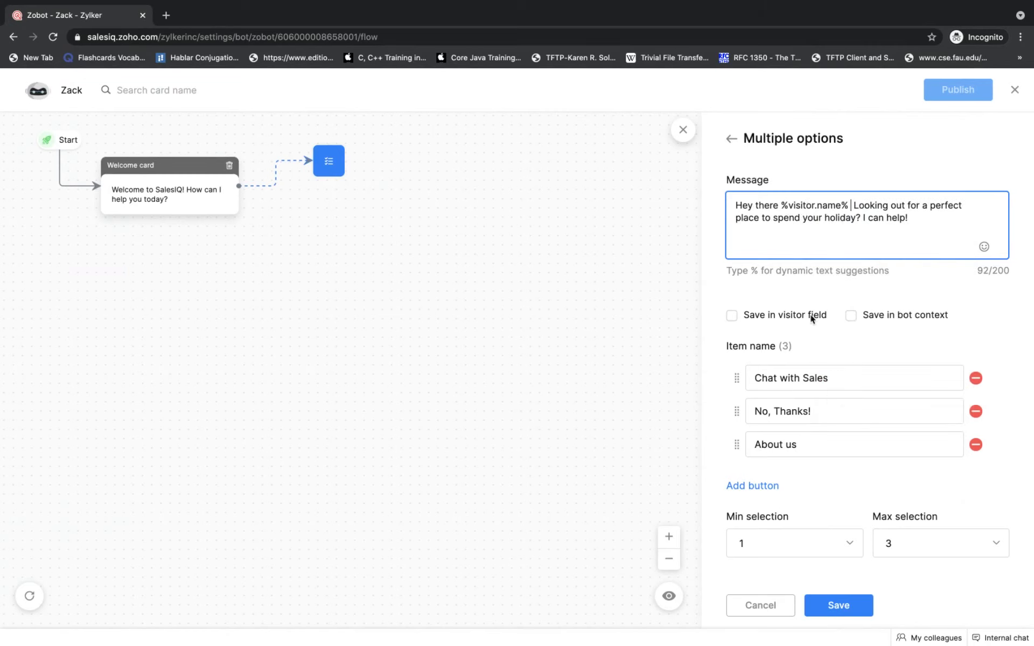
pyautogui.click(851, 545)
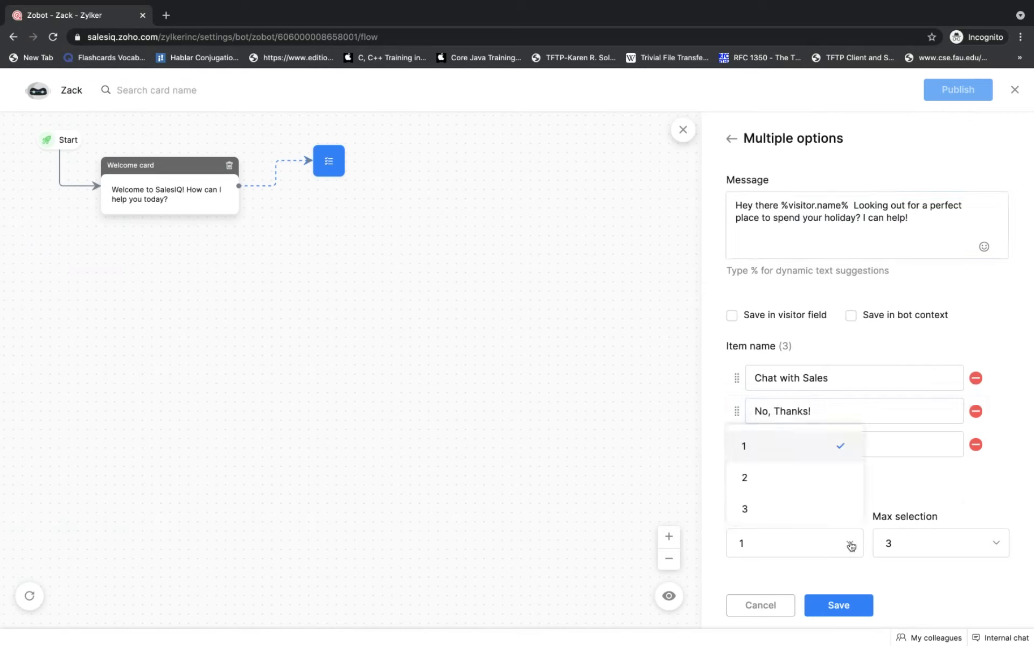
pyautogui.click(947, 482)
pyautogui.click(845, 606)
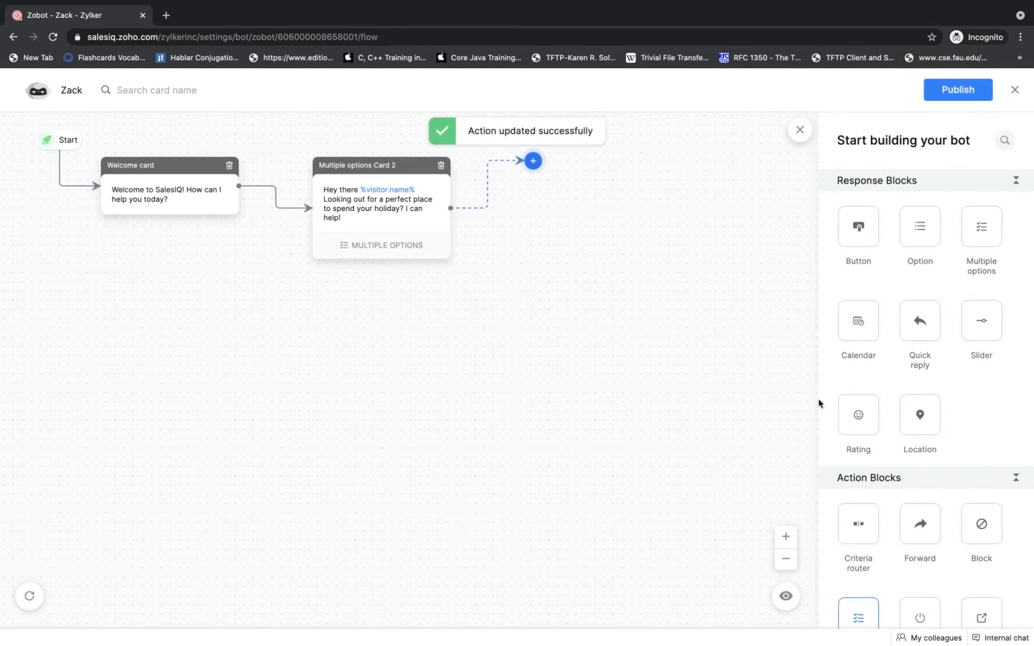
# Step: Add a single-date Calendar card after Multiple options Card 2 and save it
pyautogui.click(384, 248)
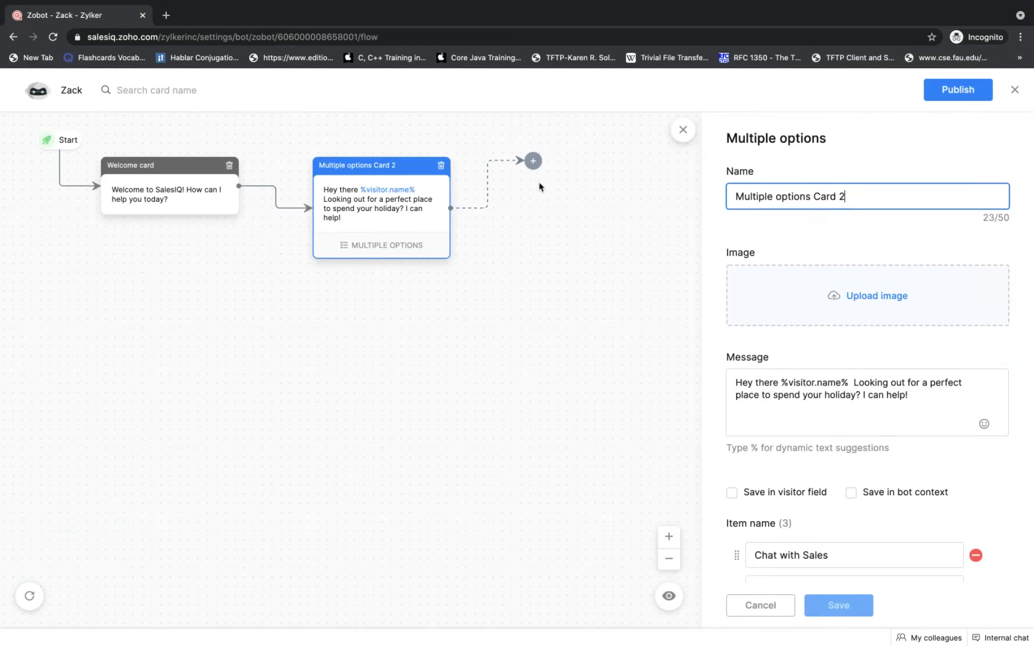
pyautogui.click(533, 162)
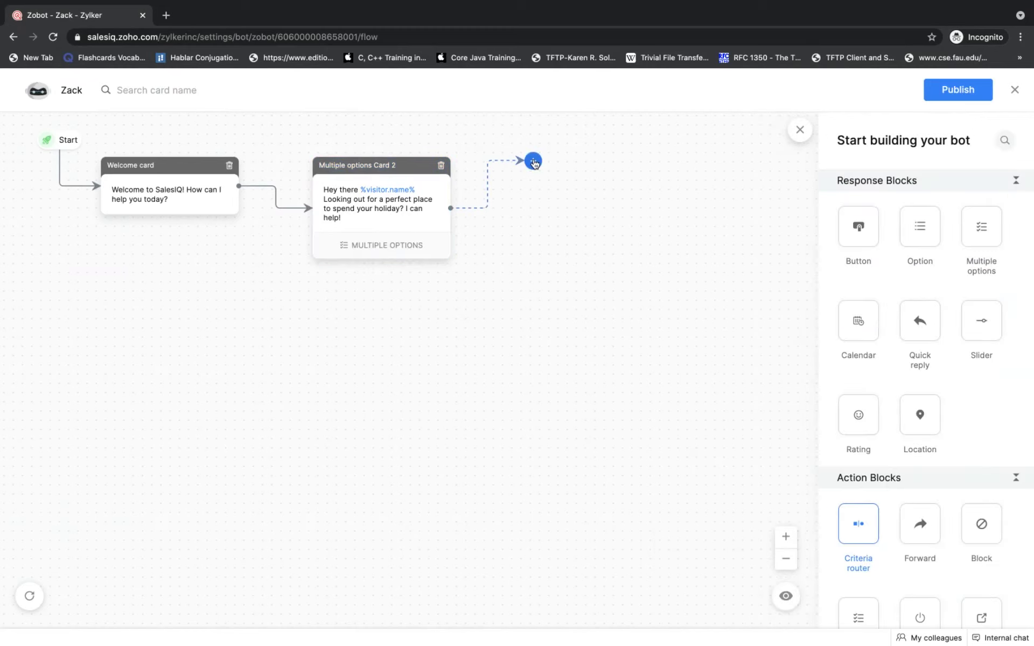
pyautogui.moveTo(858, 321); pyautogui.dragTo(555, 183)
pyautogui.scroll(-5, 833, 393)
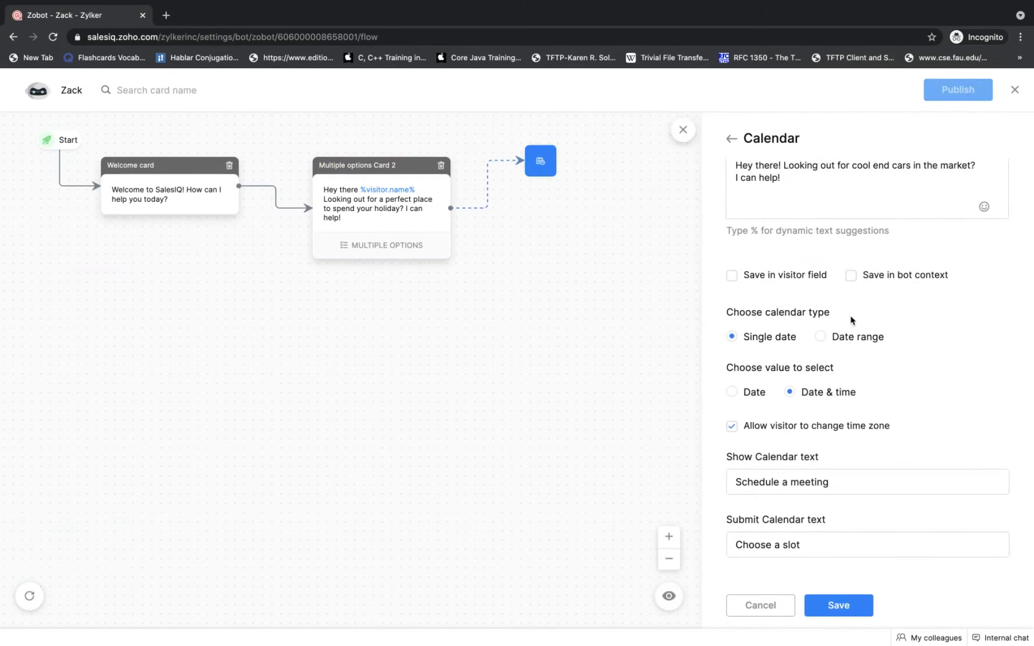
pyautogui.click(822, 339)
pyautogui.click(732, 338)
pyautogui.click(856, 608)
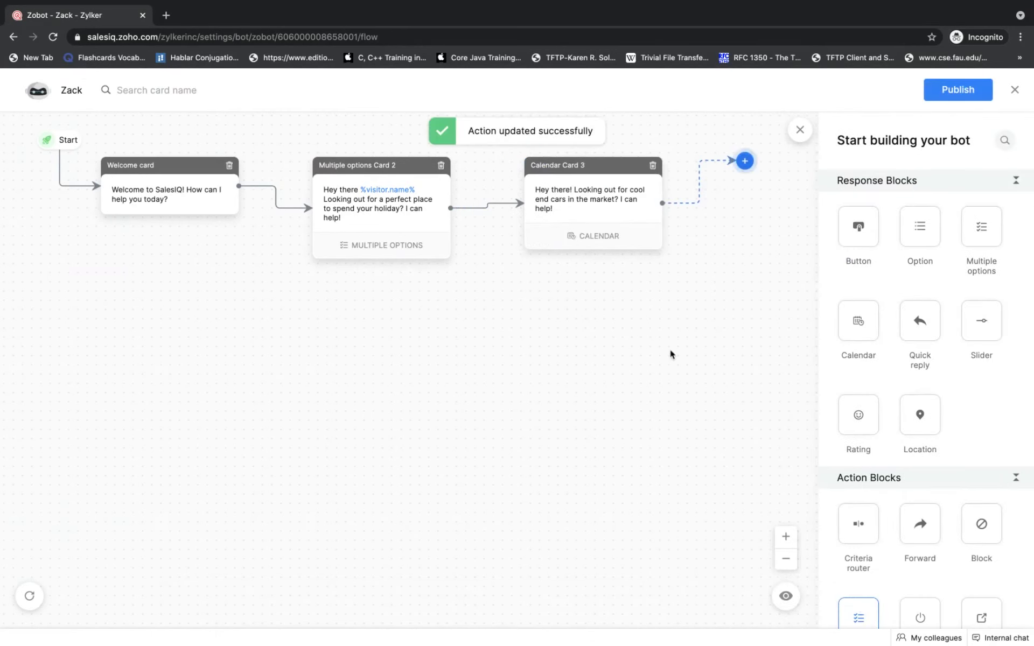
pyautogui.click(570, 239)
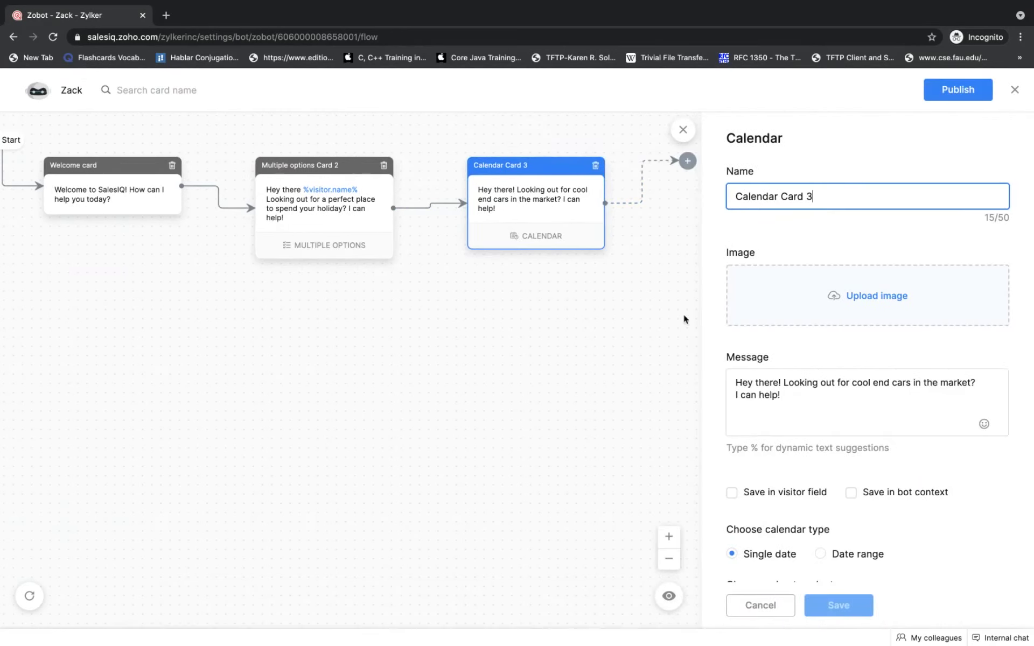
pyautogui.click(688, 161)
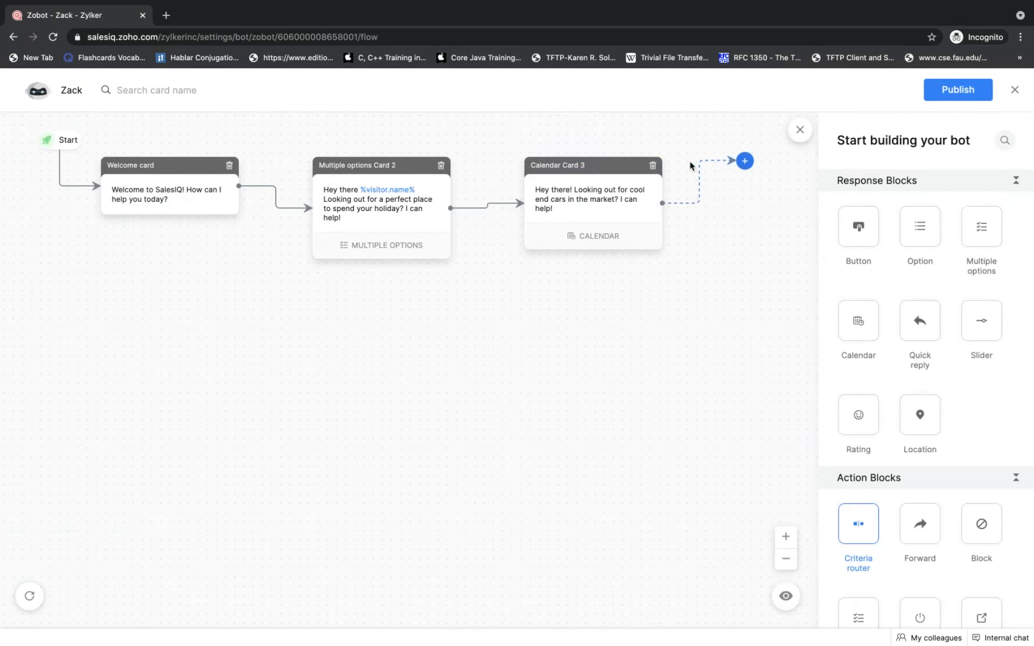
pyautogui.scroll(-1, 924, 443)
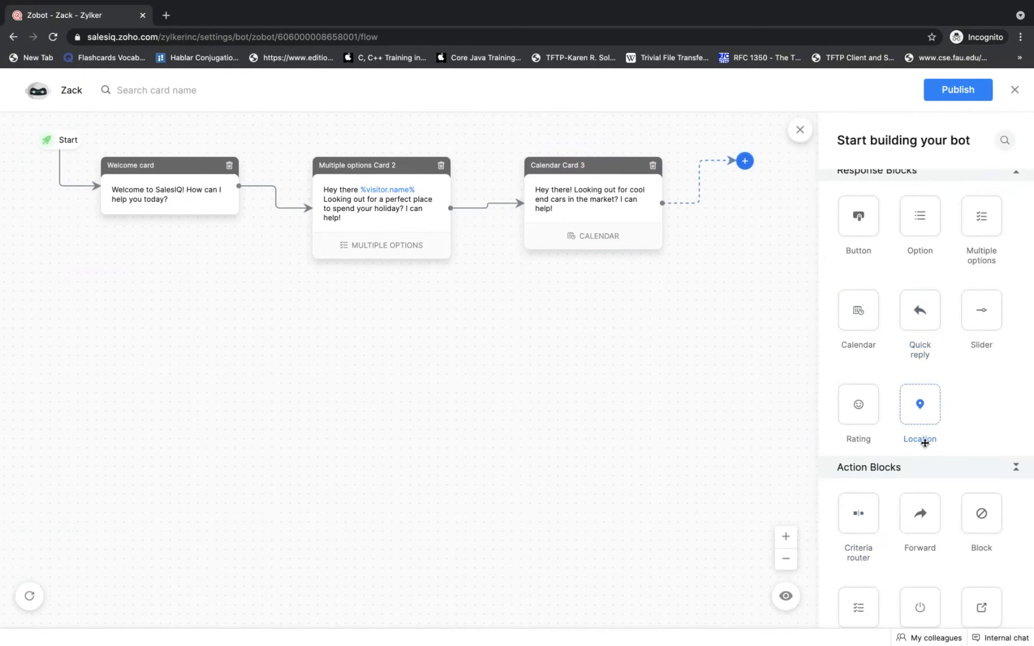
pyautogui.scroll(-8, 925, 442)
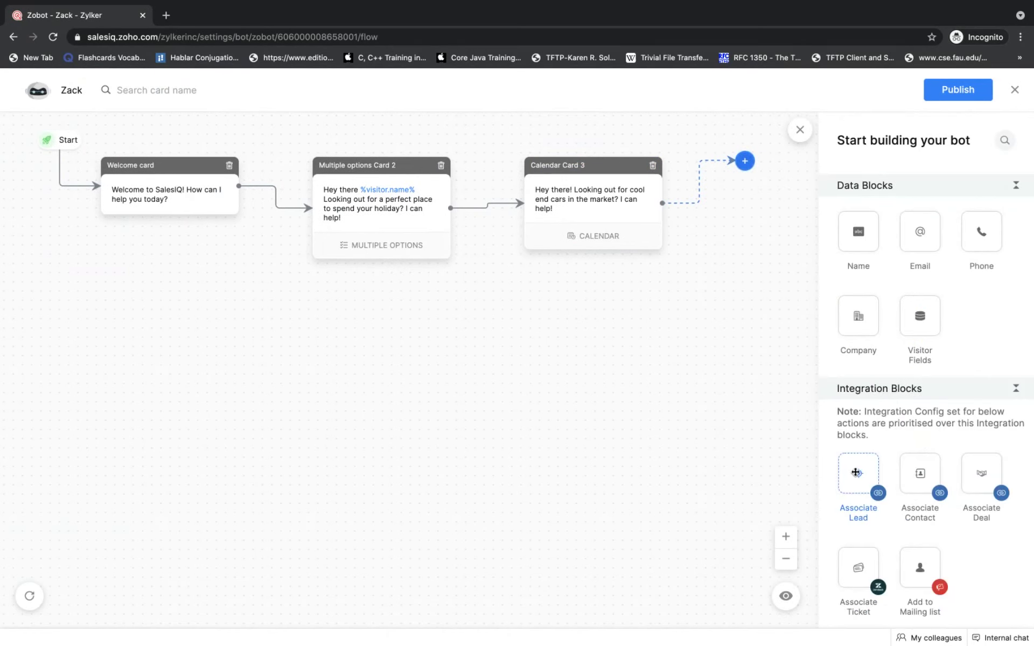
pyautogui.moveTo(856, 472); pyautogui.dragTo(752, 180)
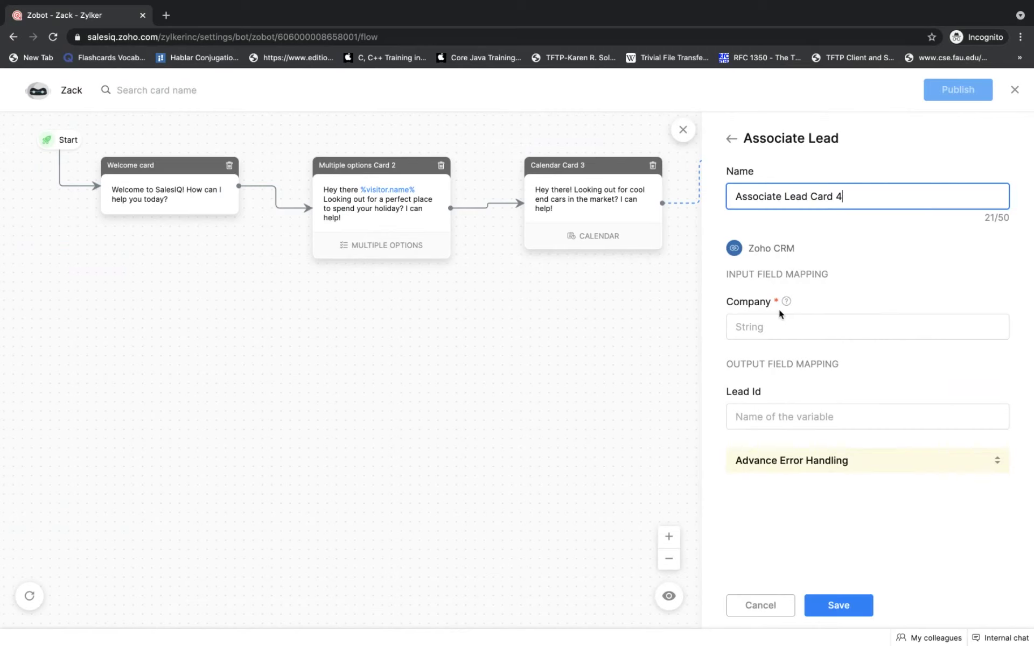
pyautogui.click(753, 326)
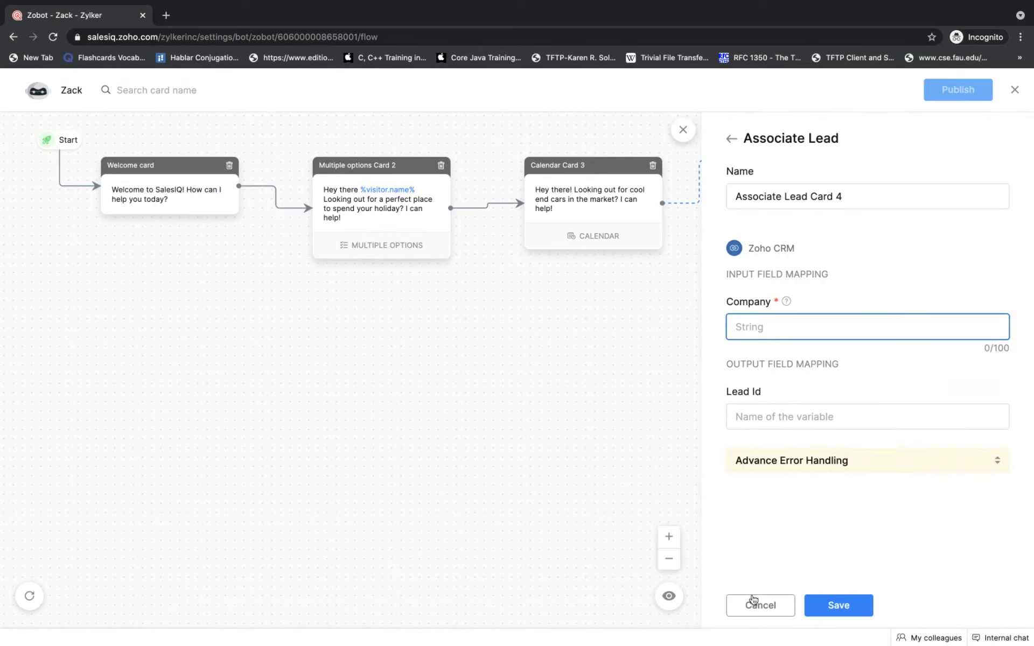
pyautogui.click(684, 130)
pyautogui.click(744, 162)
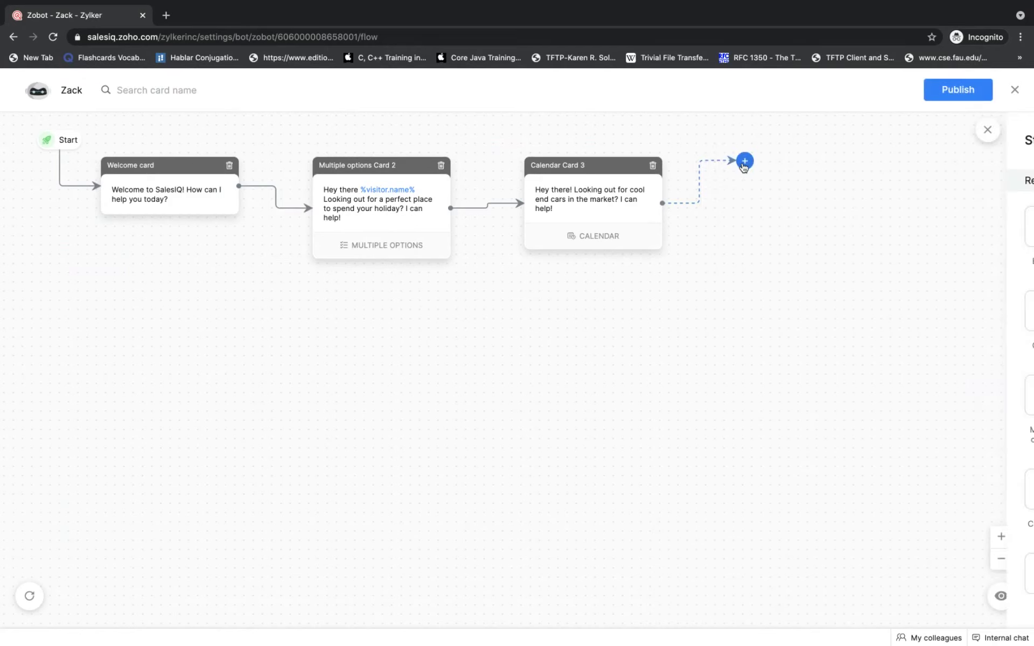